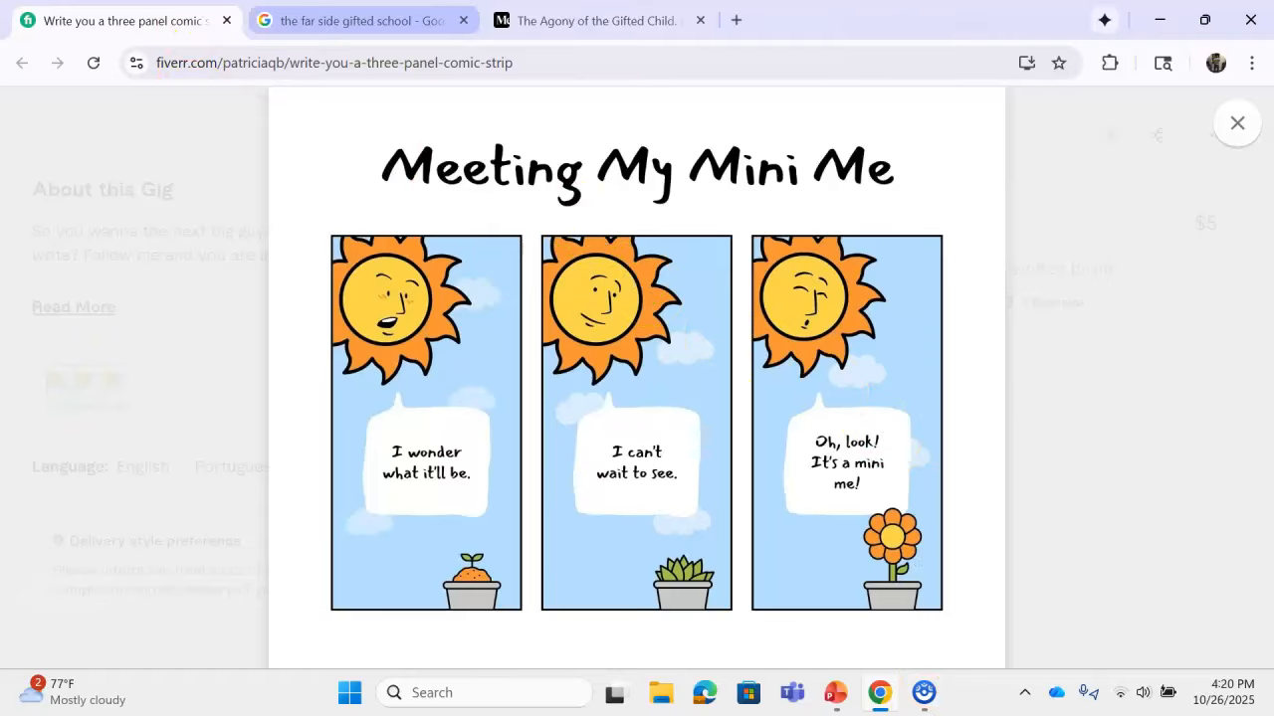
Step: Switch to the 'Agony of the Gifted Child' tab, minimize PowerPoint, and maximize Chrome
left_click(611, 16)
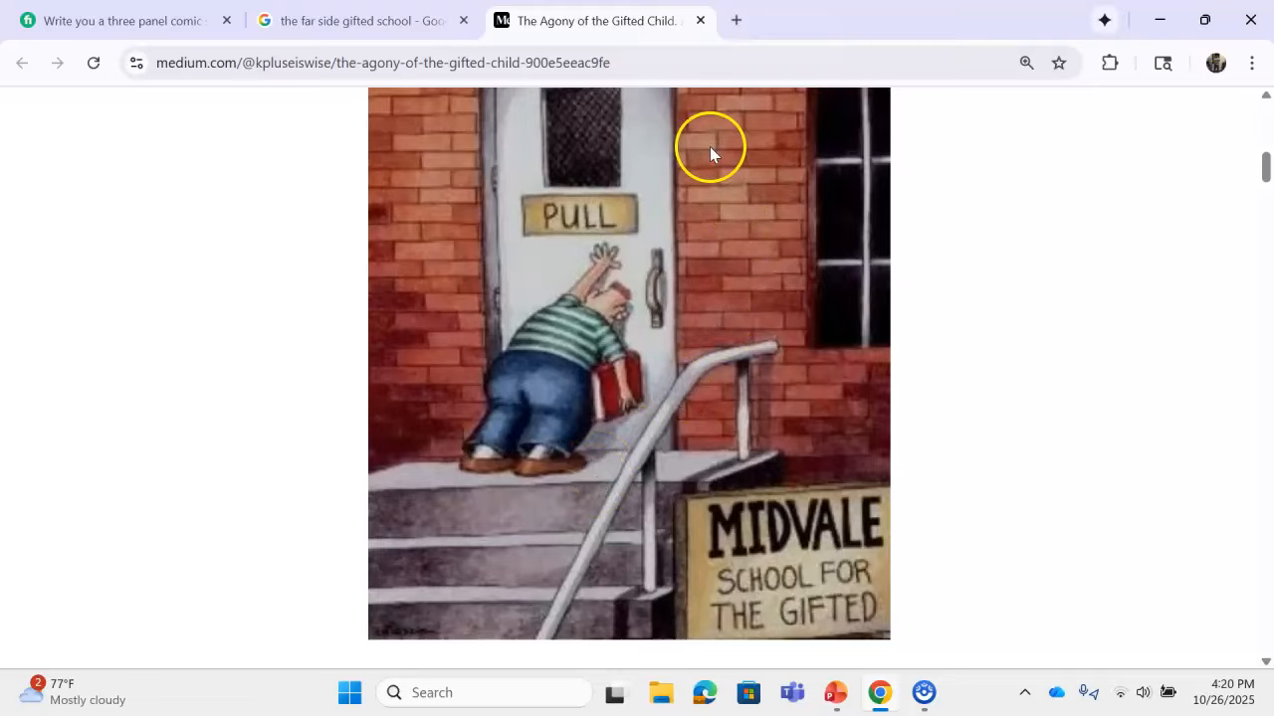
left_click_drag(852, 14, 847, 296)
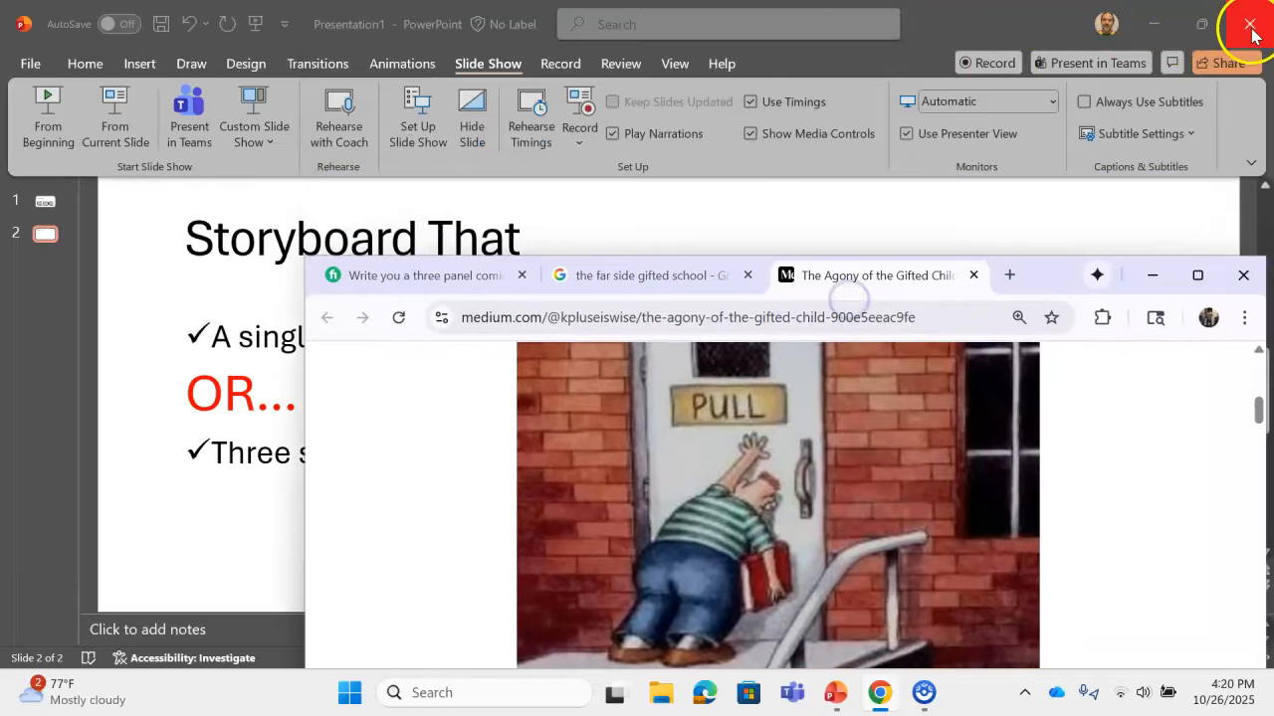
left_click(1149, 24)
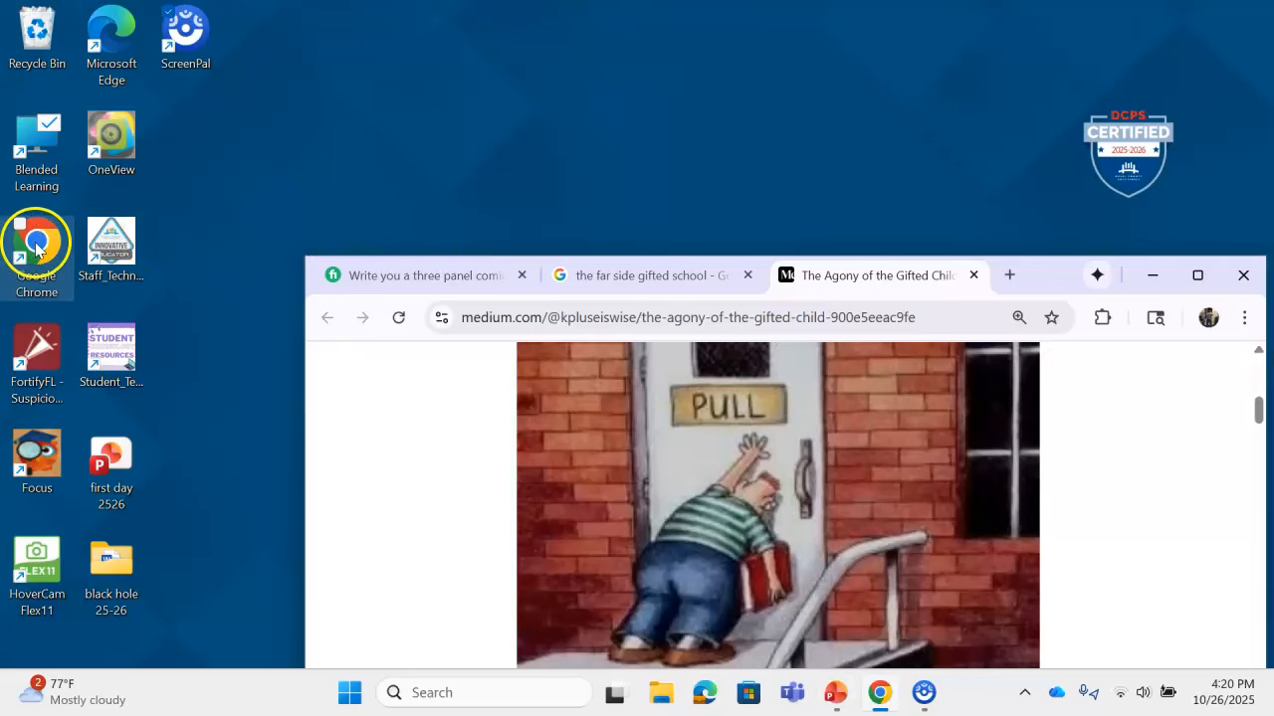
left_click_drag(1062, 274, 903, 50)
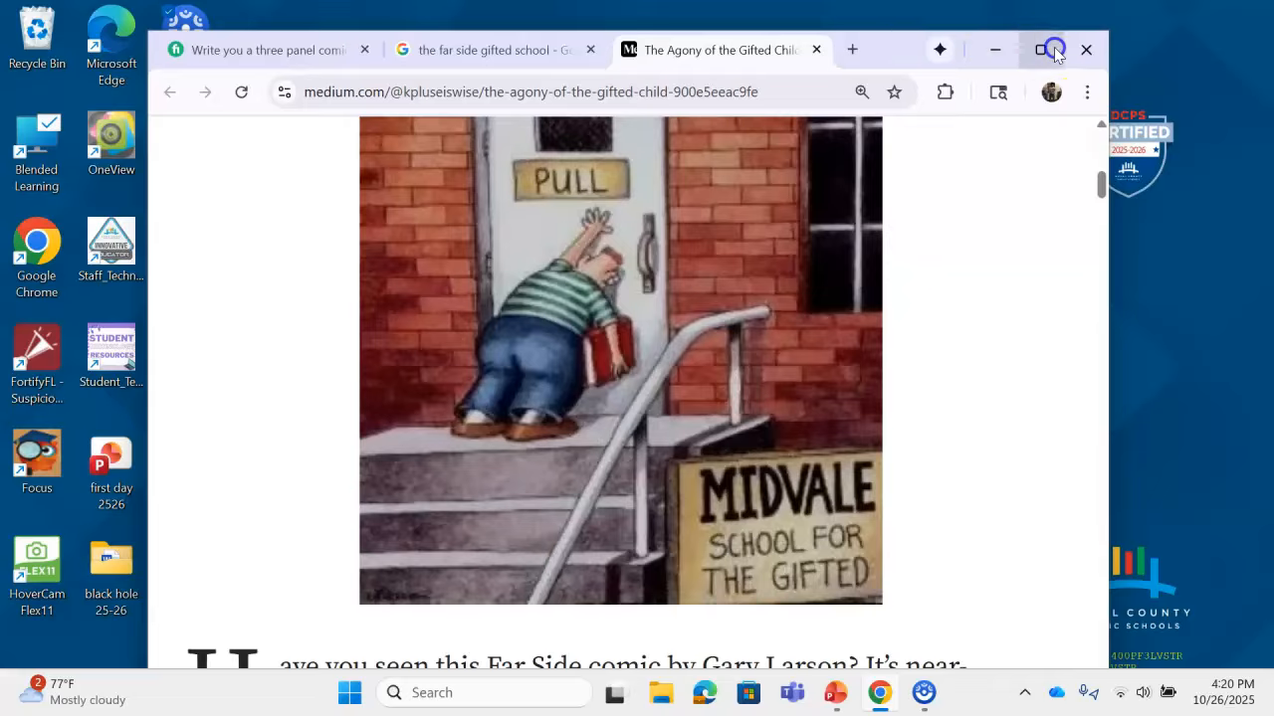
left_click(1053, 49)
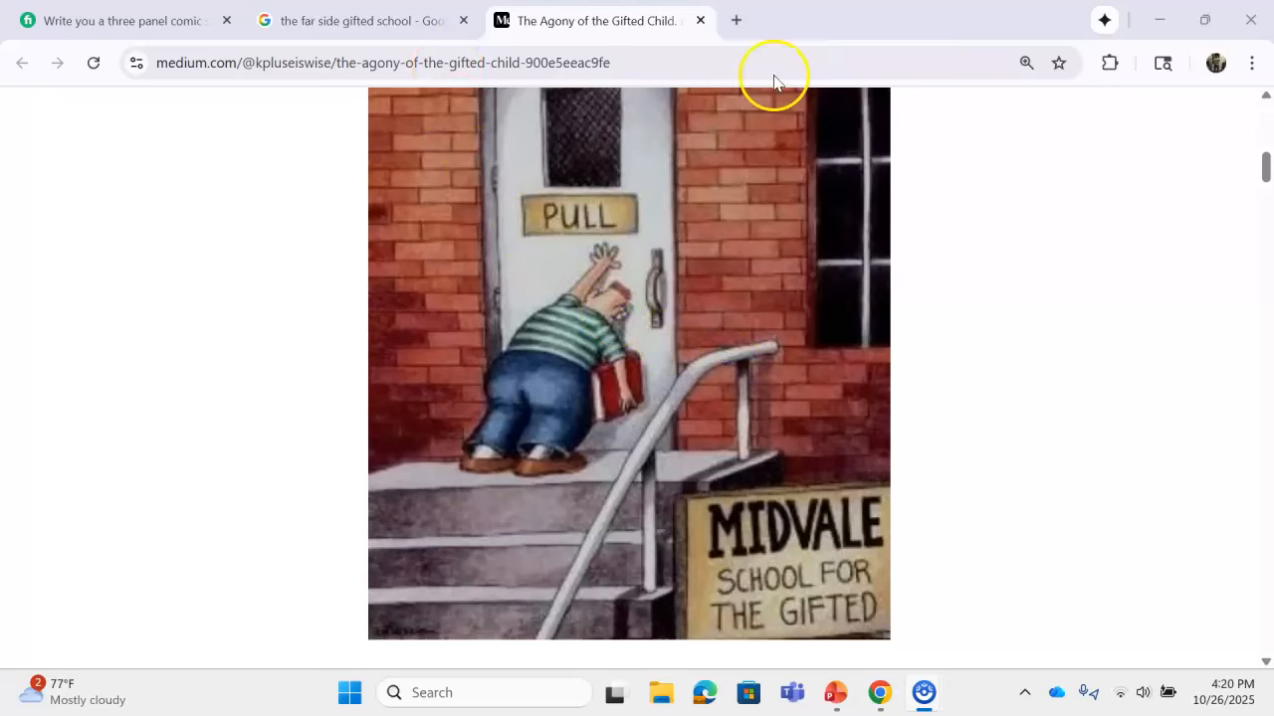
Step: Search 'storyboard that' in a new tab and open the Storyboard That website
left_click(736, 22)
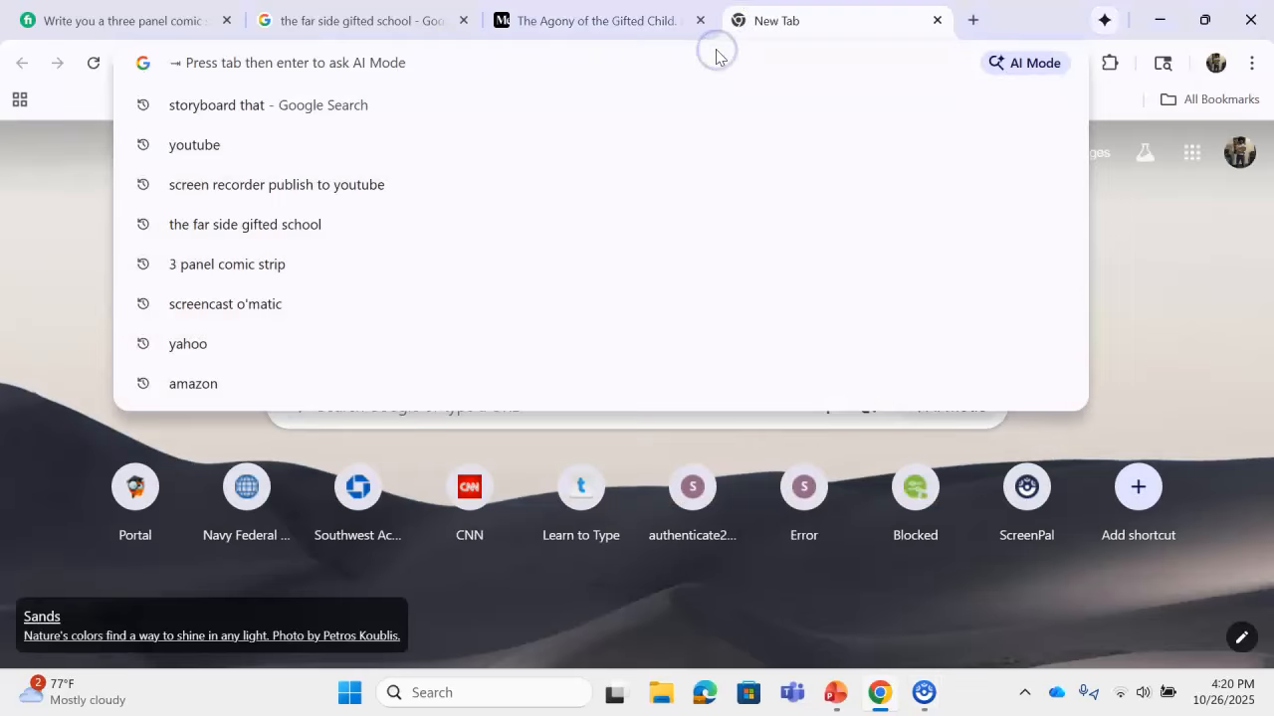
left_click(302, 103)
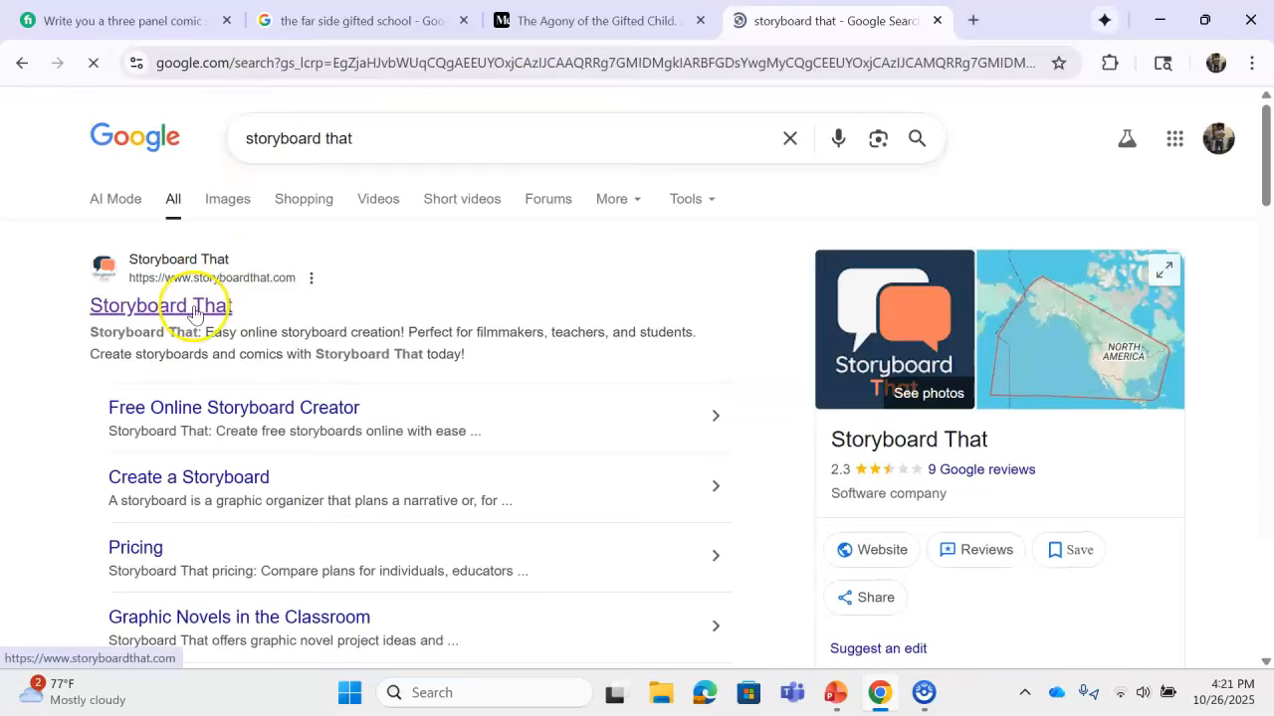
left_click(194, 311)
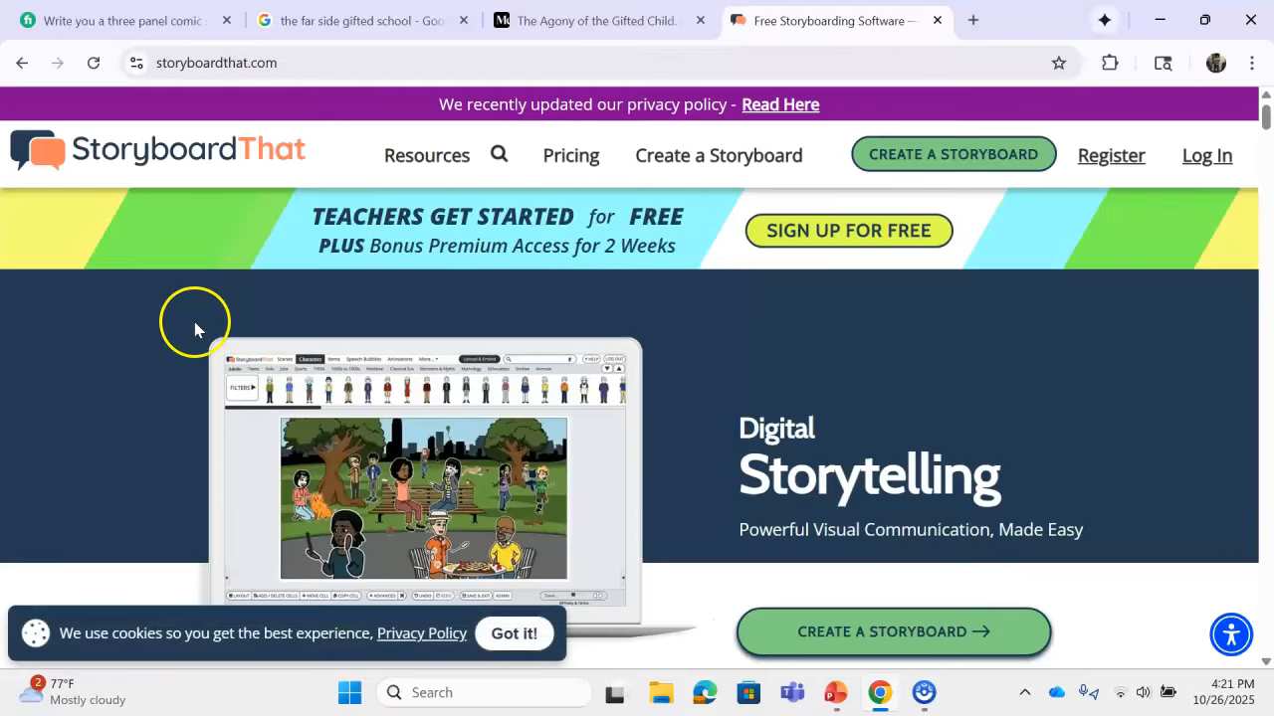
Step: Register for Storyboard That, accepting the terms and conditions and signing in with Microsoft
left_click(1101, 164)
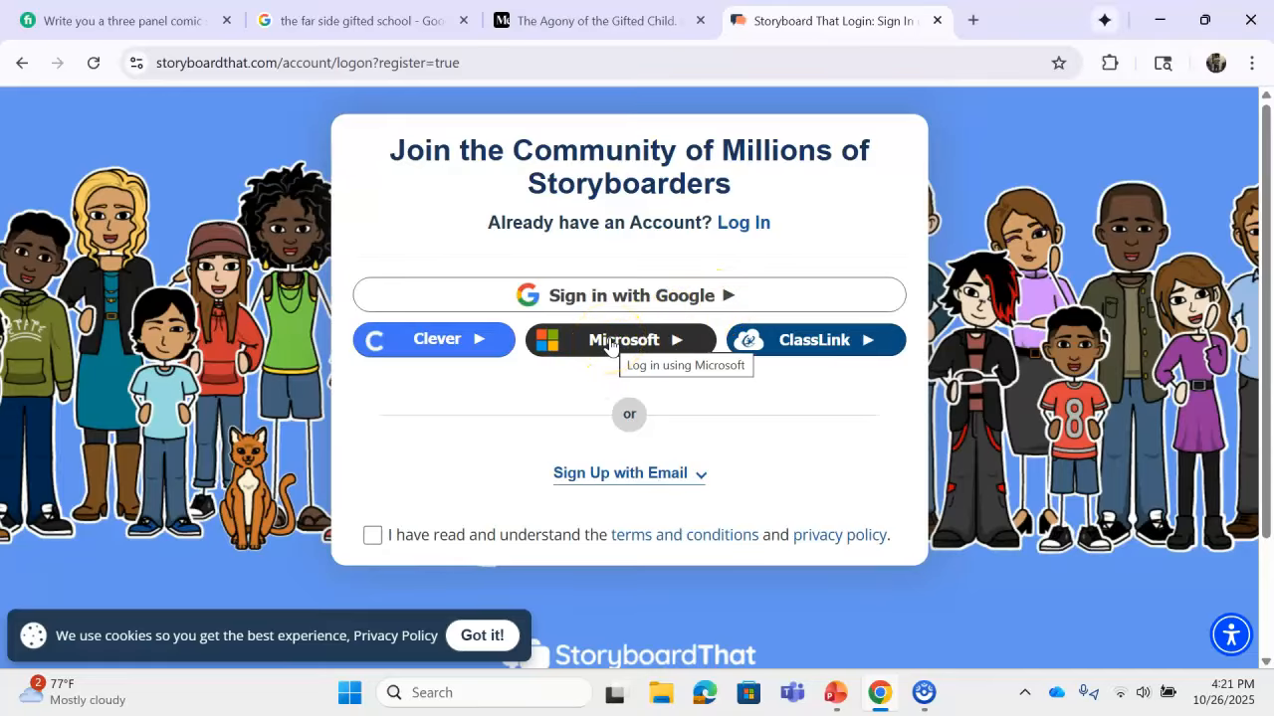
left_click(609, 341)
left_click(370, 286)
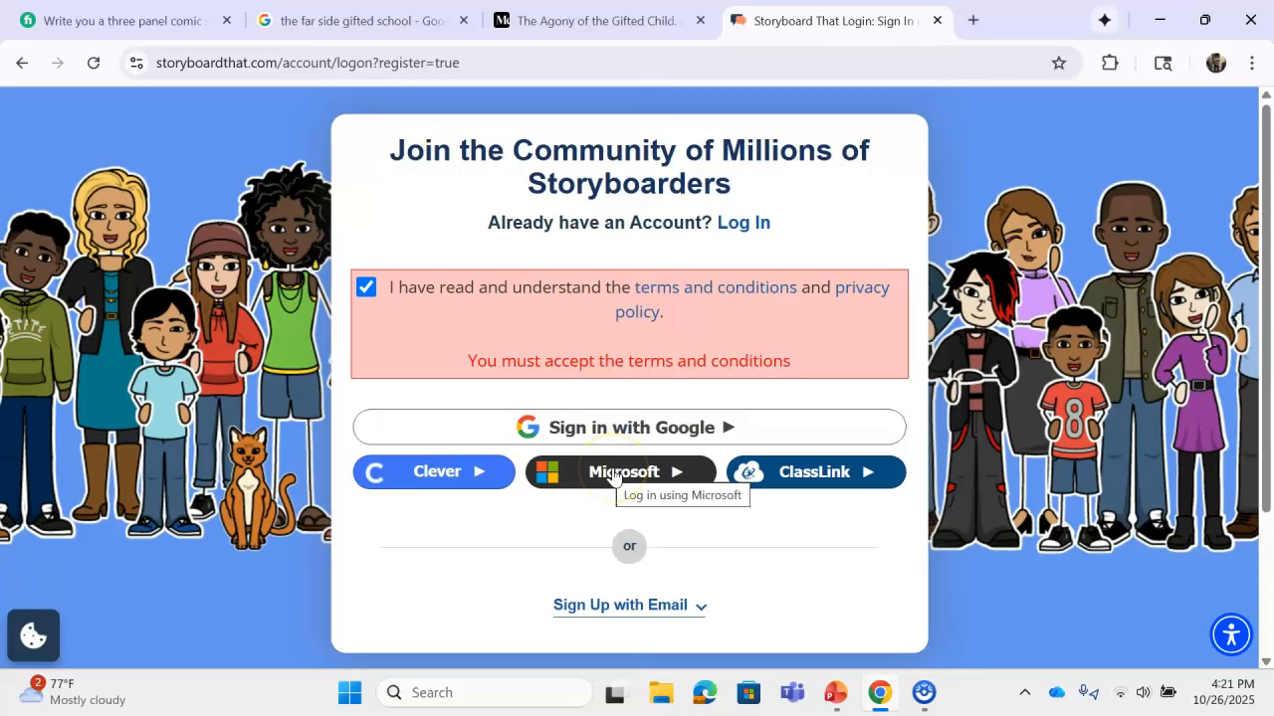
left_click(613, 477)
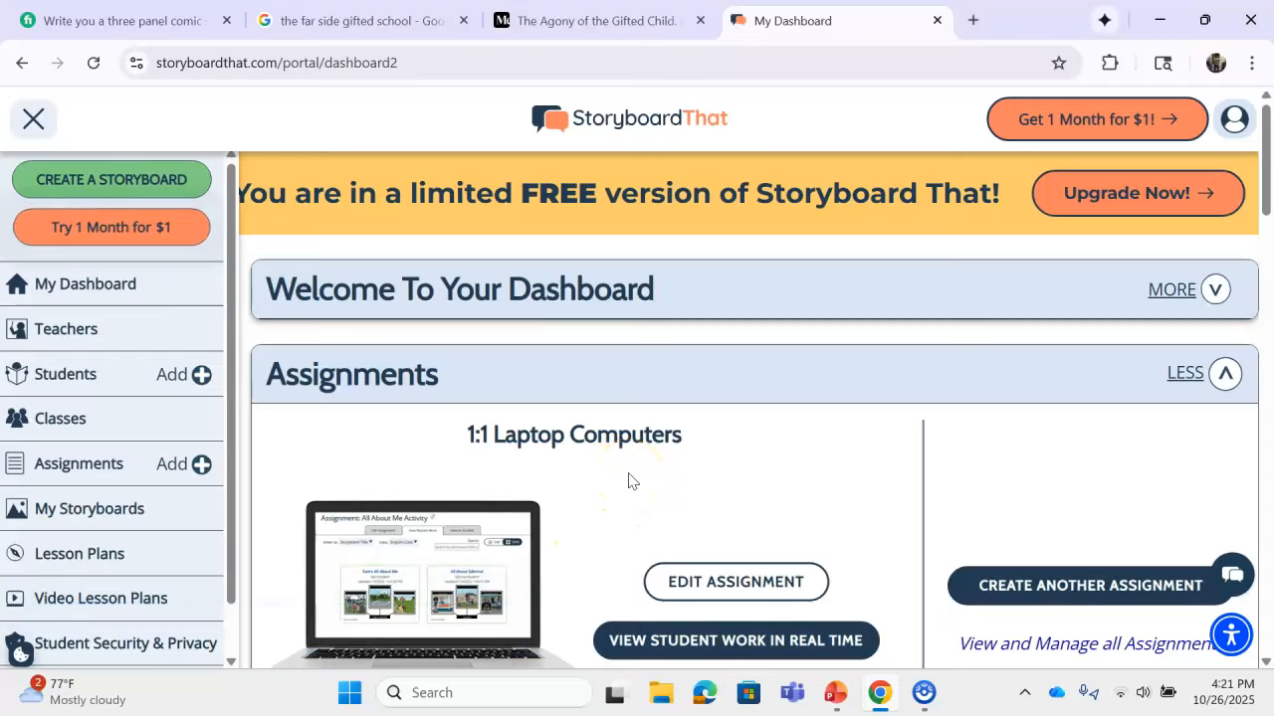
Step: Create a storyboard titled 'mancouch example' and continue into the editor
left_click(132, 184)
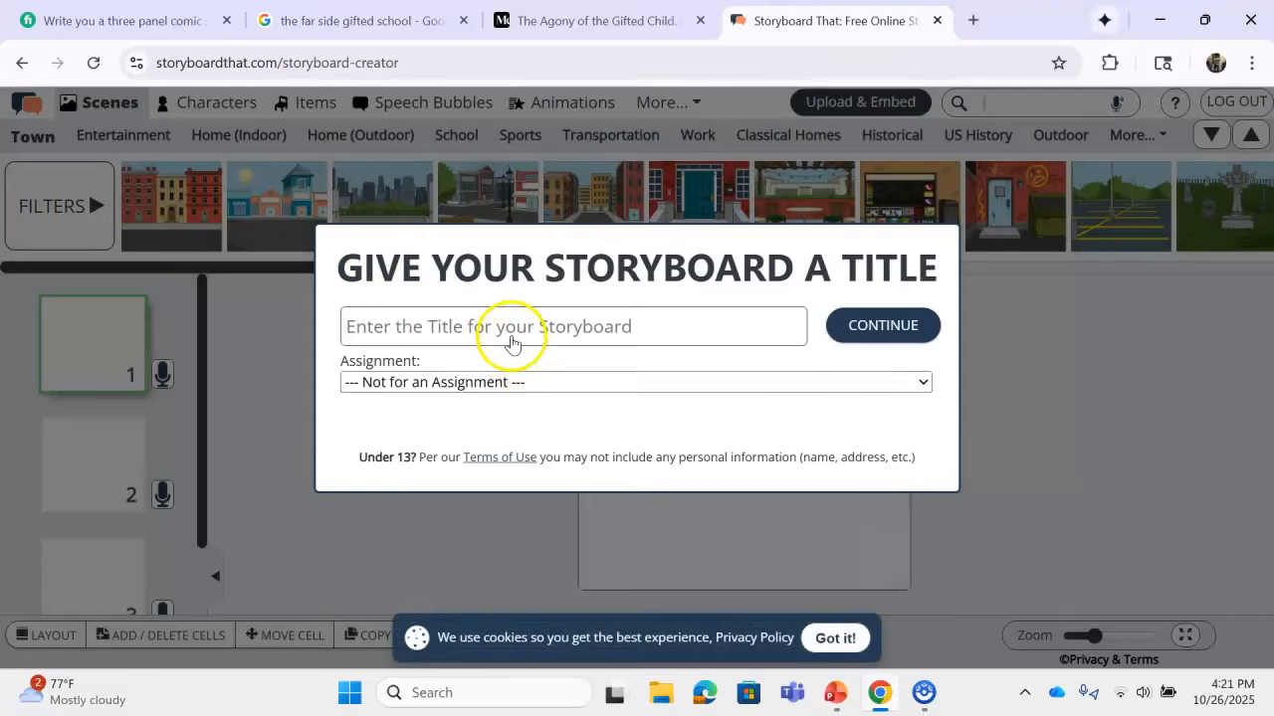
left_click(511, 336)
left_click(509, 376)
left_click(909, 335)
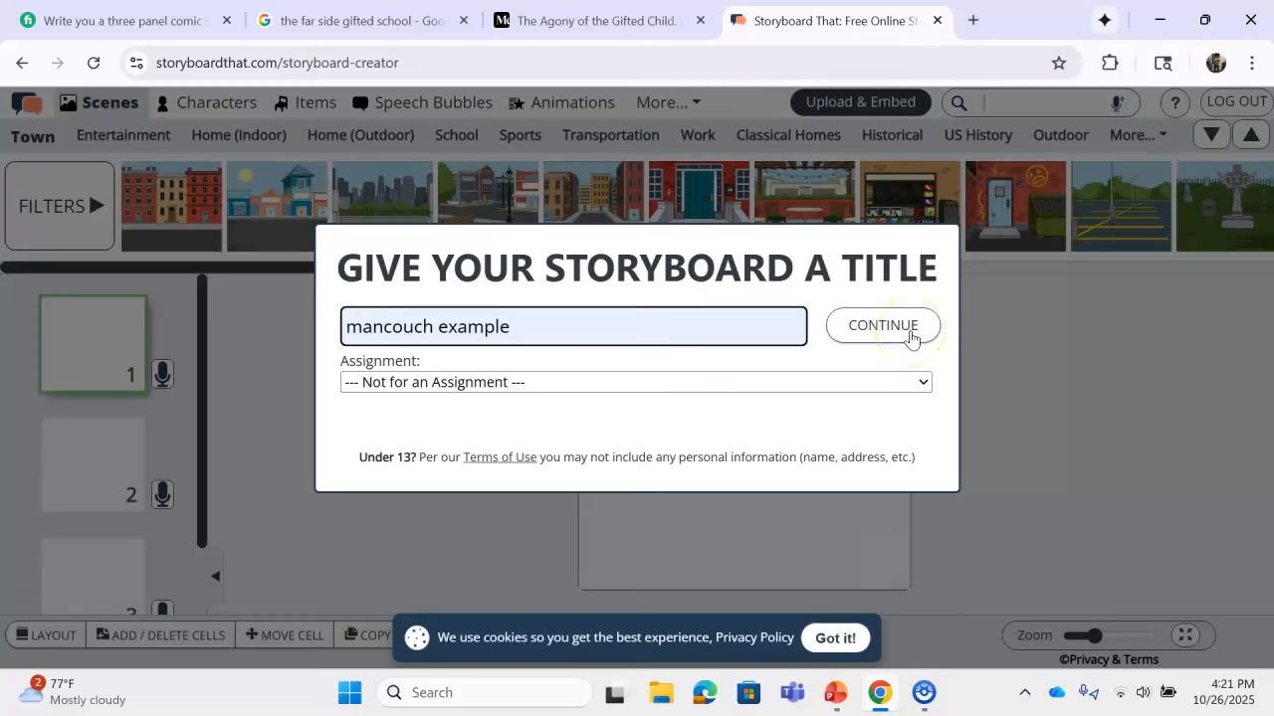
left_click(909, 338)
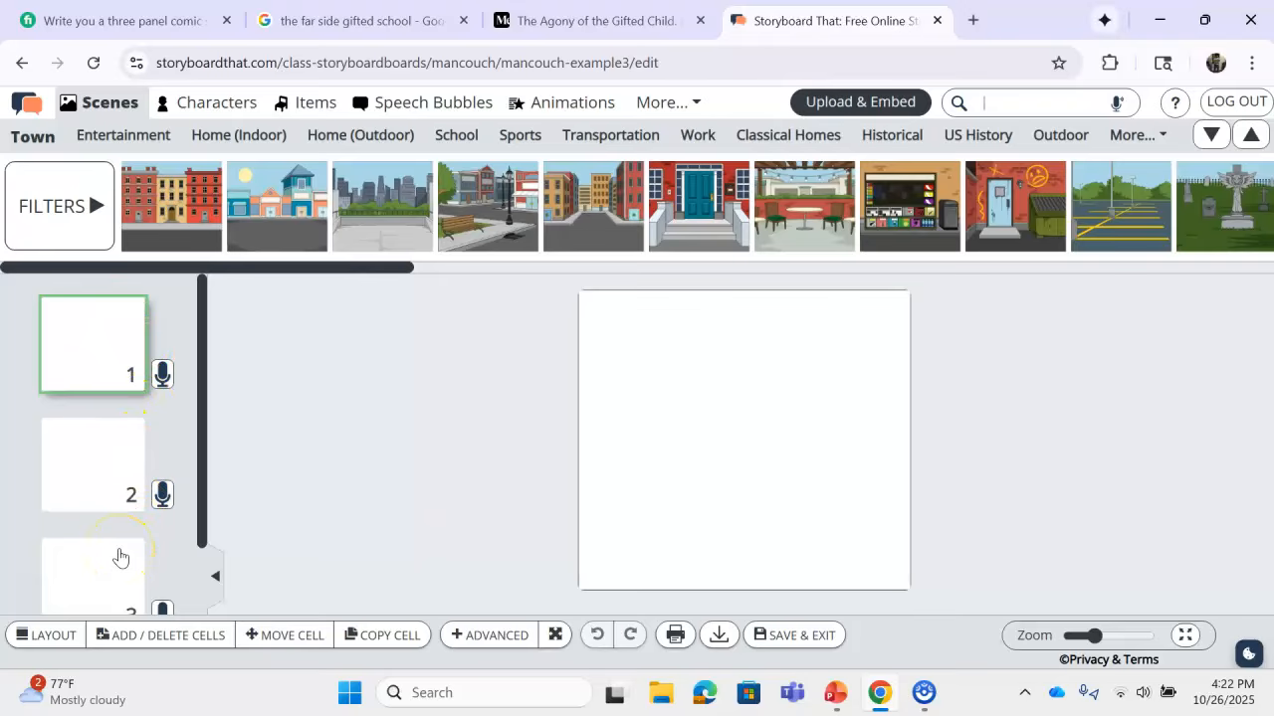
Step: Apply the Classic layout with 1 row and 3 columns
left_click(73, 639)
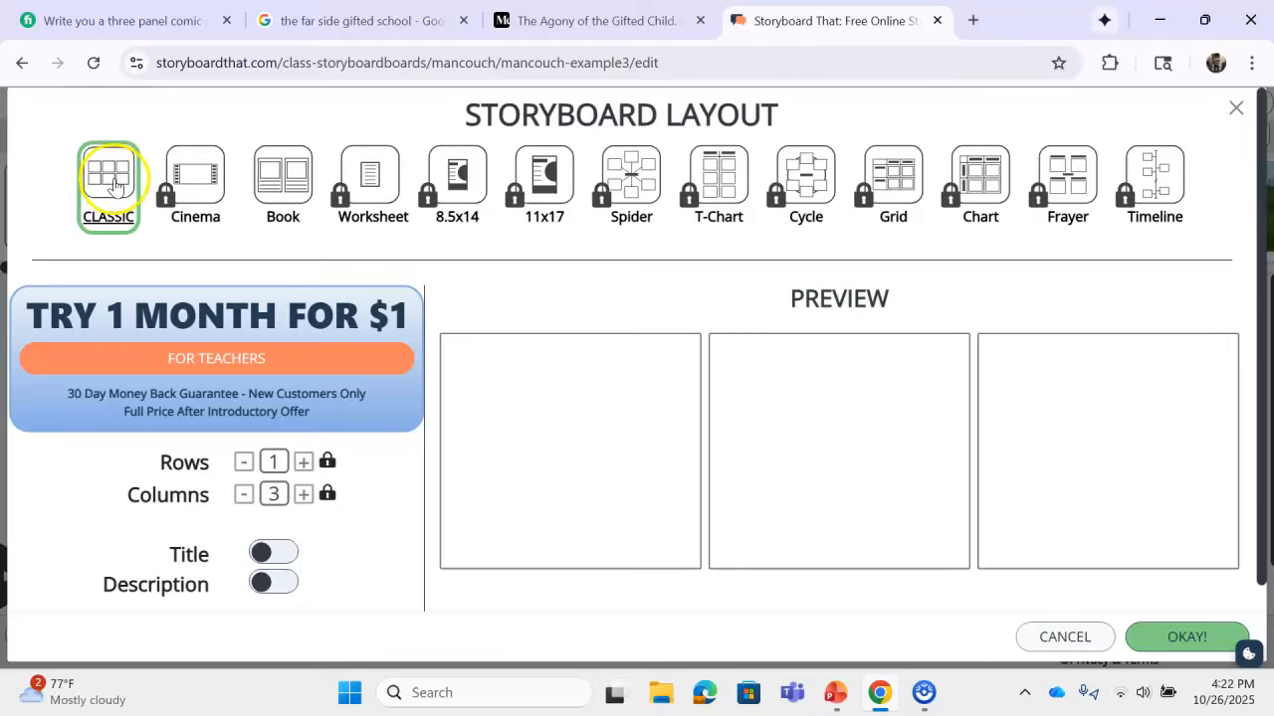
left_click(116, 177)
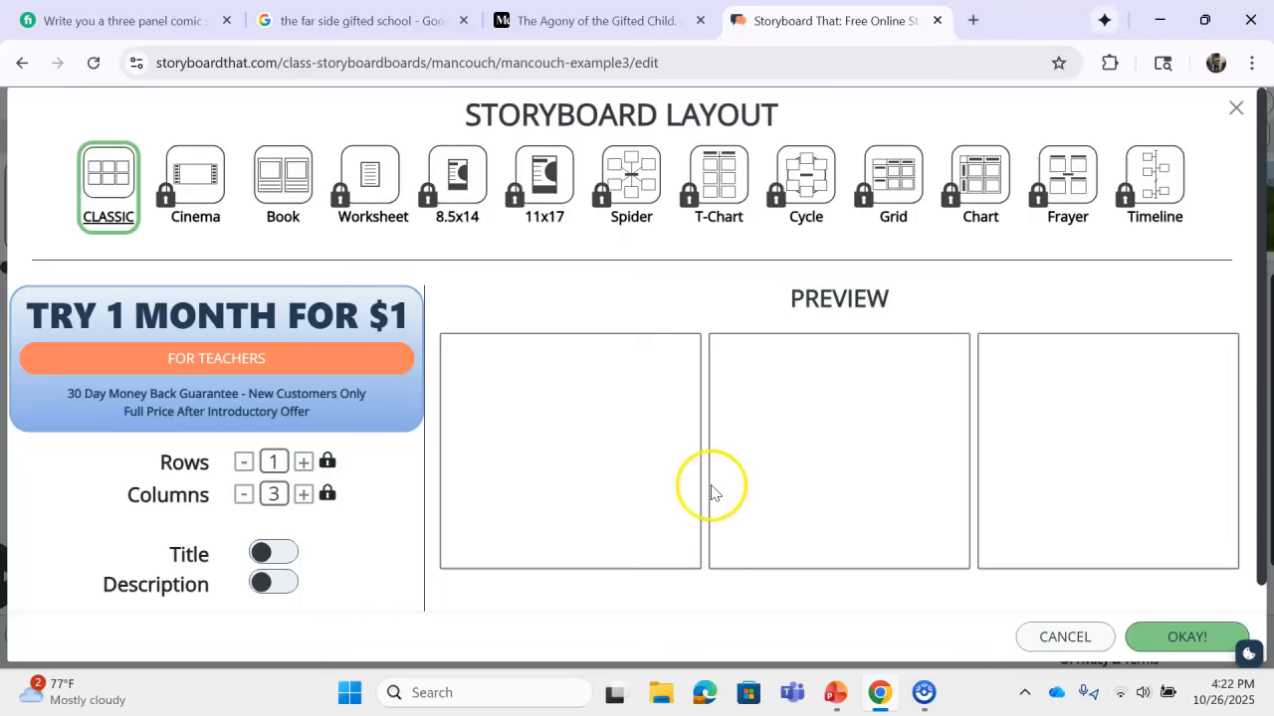
left_click(1188, 636)
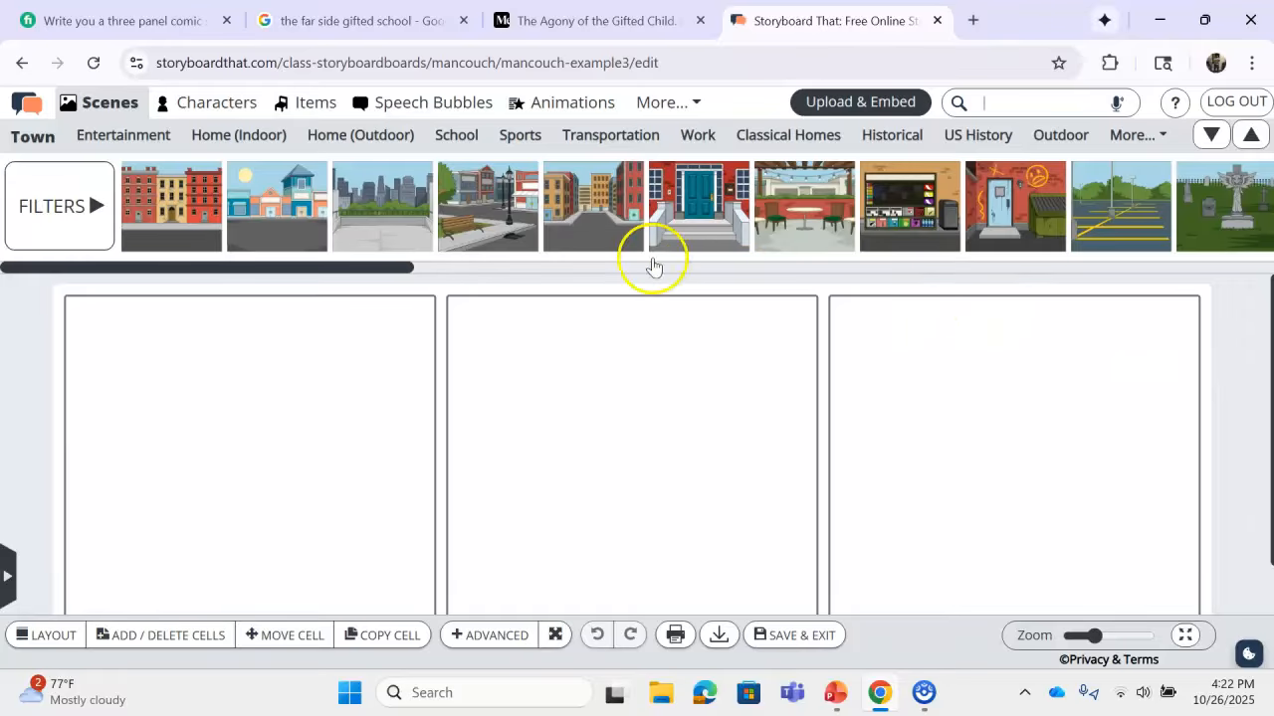
Step: Try the brick-building town scene in panel one and the outdoor mall in panel three, then delete both
mouse_move(270, 207)
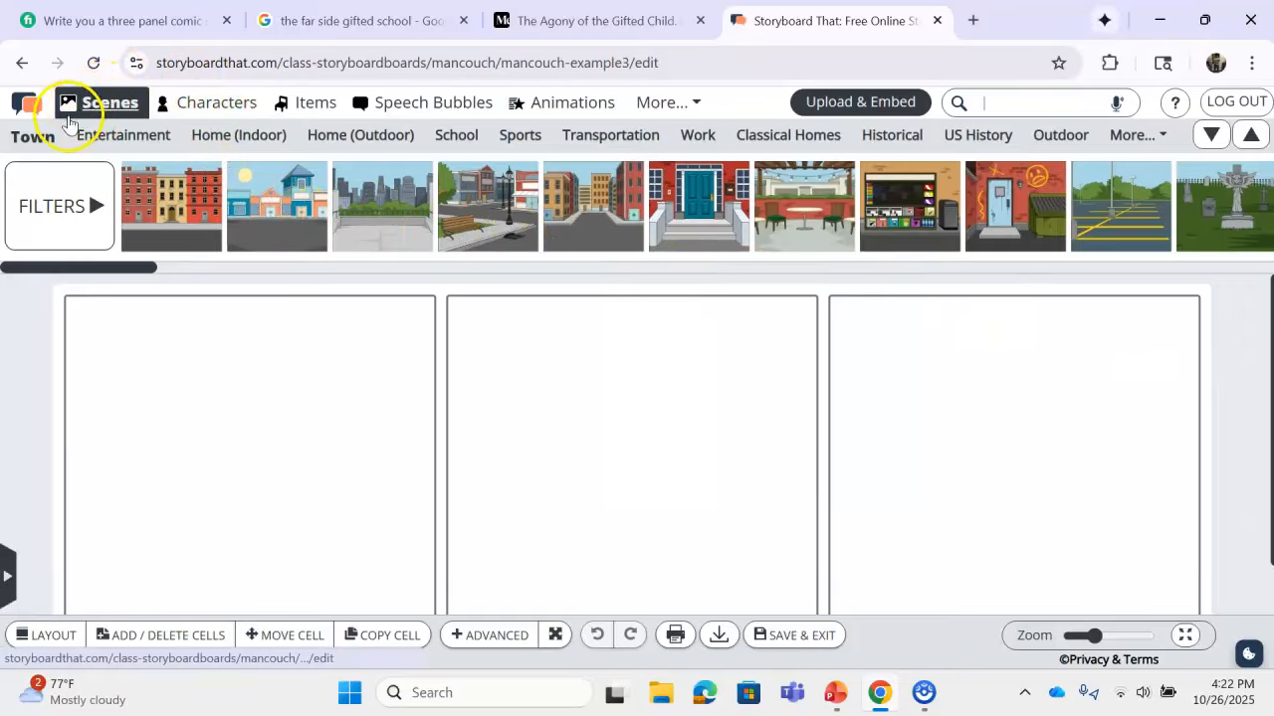
mouse_move(194, 206)
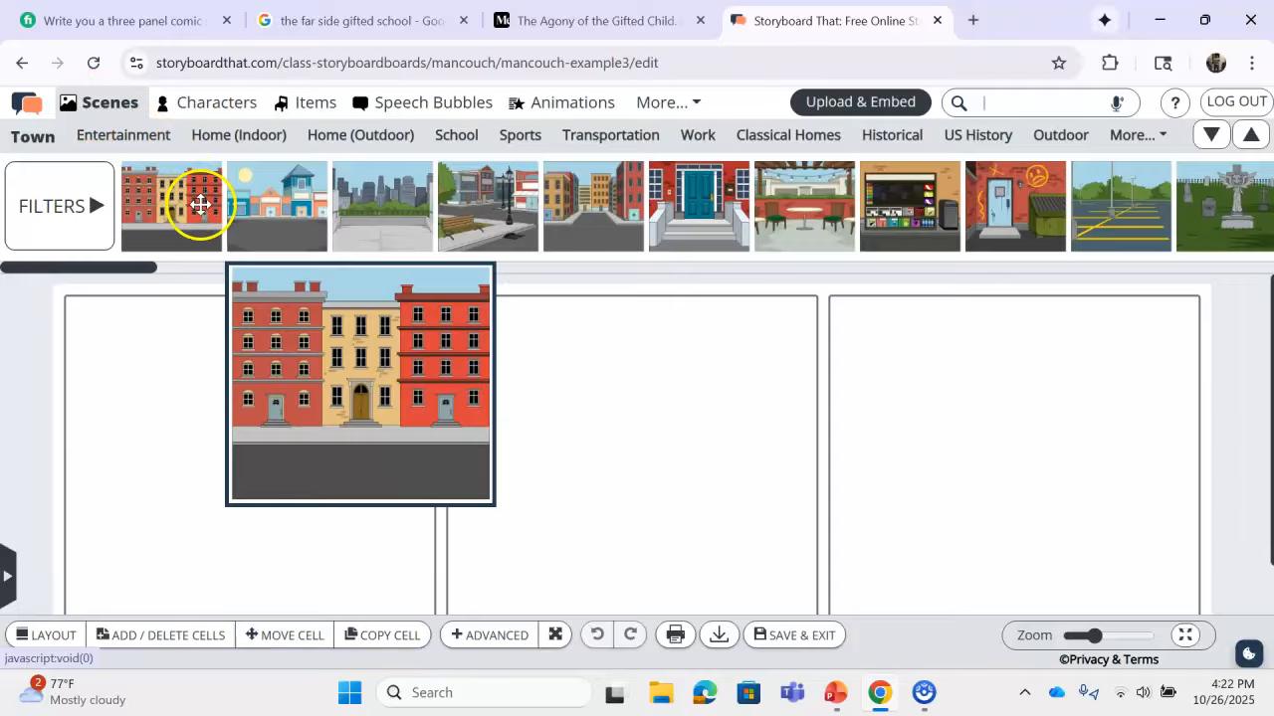
left_click_drag(194, 206, 227, 428)
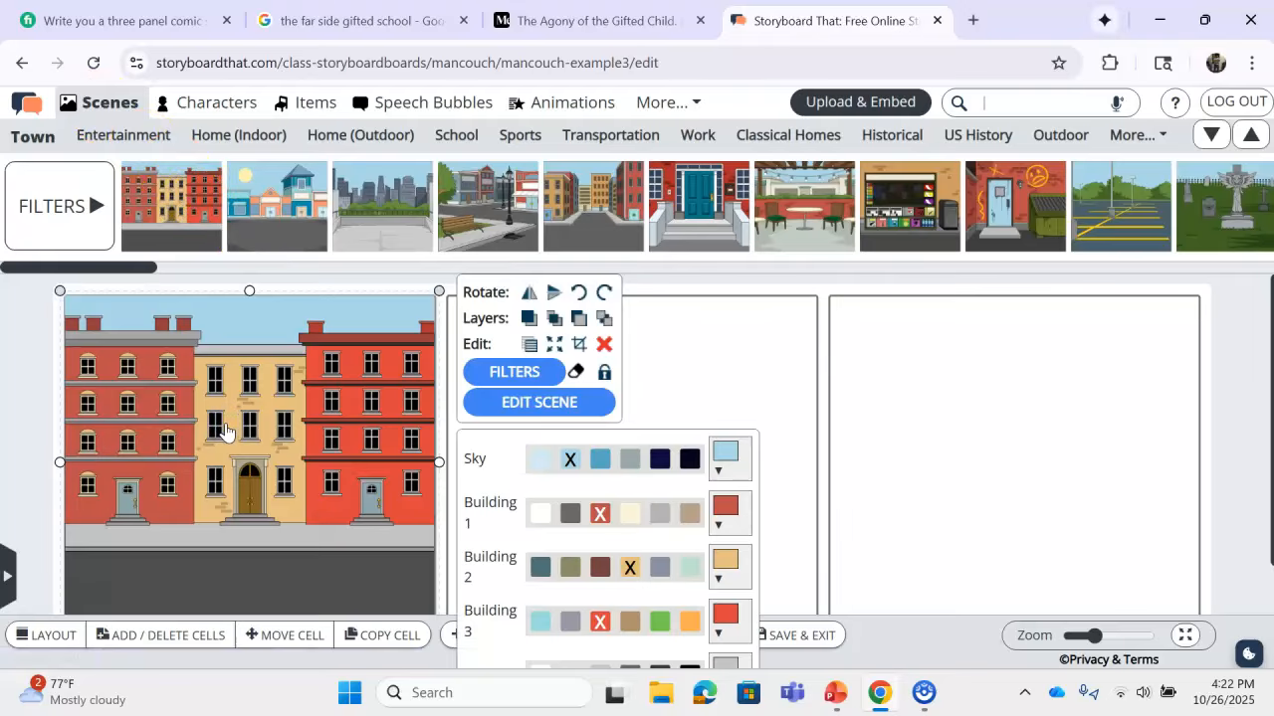
left_click_drag(253, 213, 1045, 443)
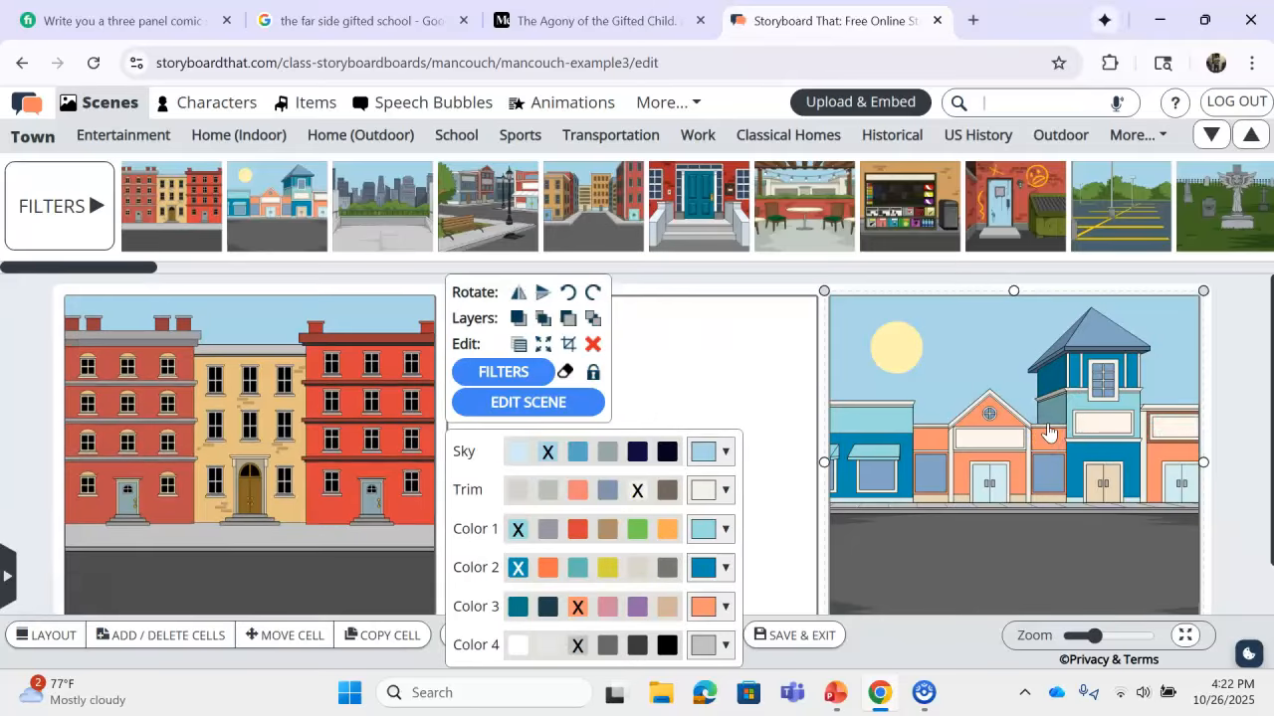
key("Delete")
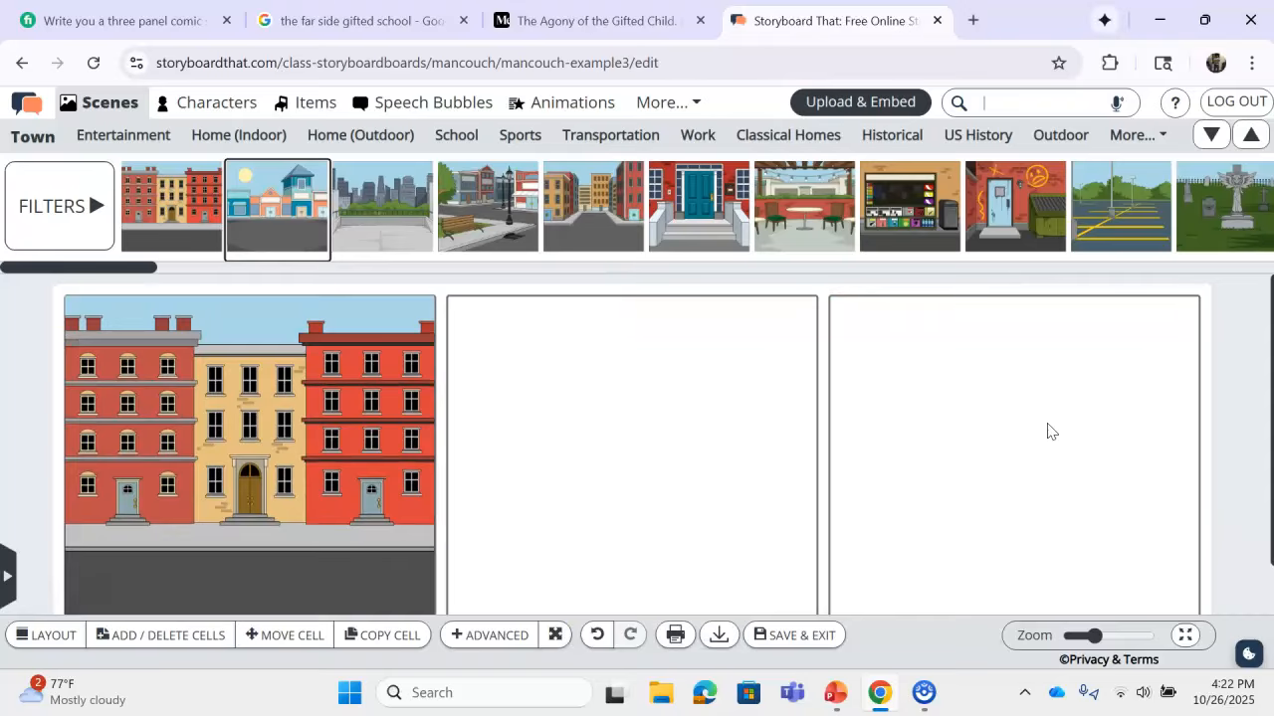
left_click(286, 442)
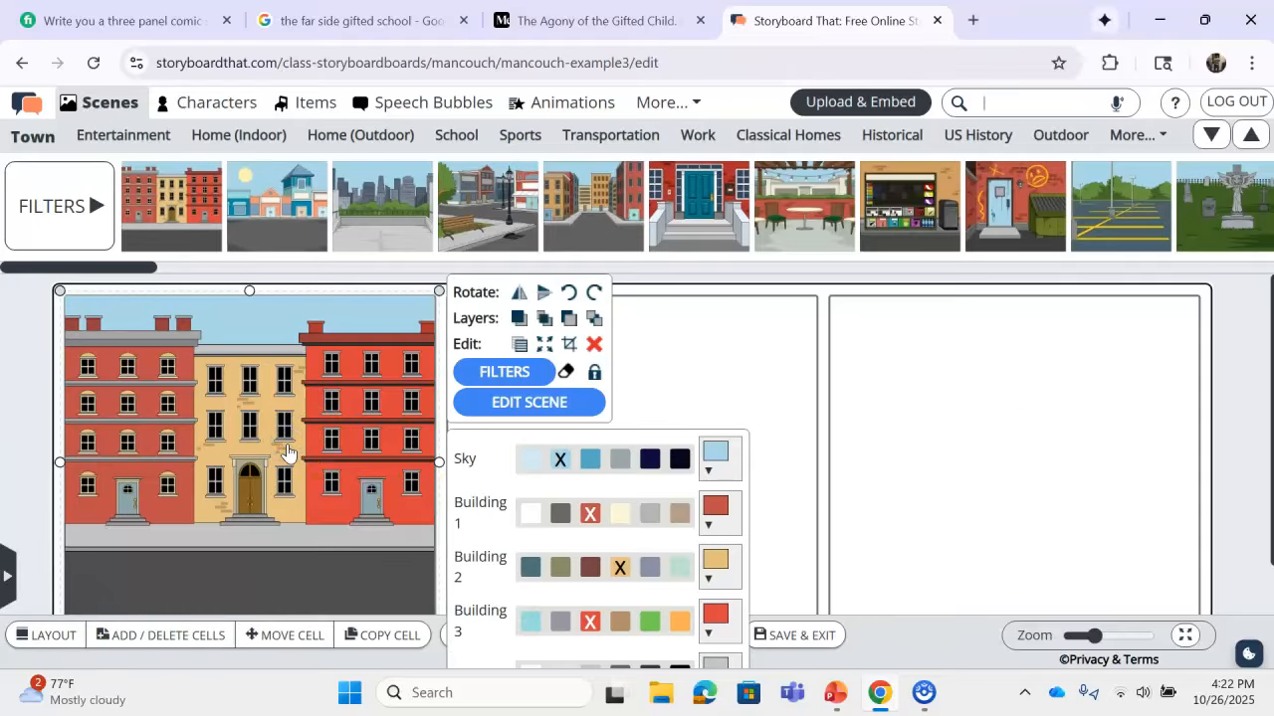
key("Delete")
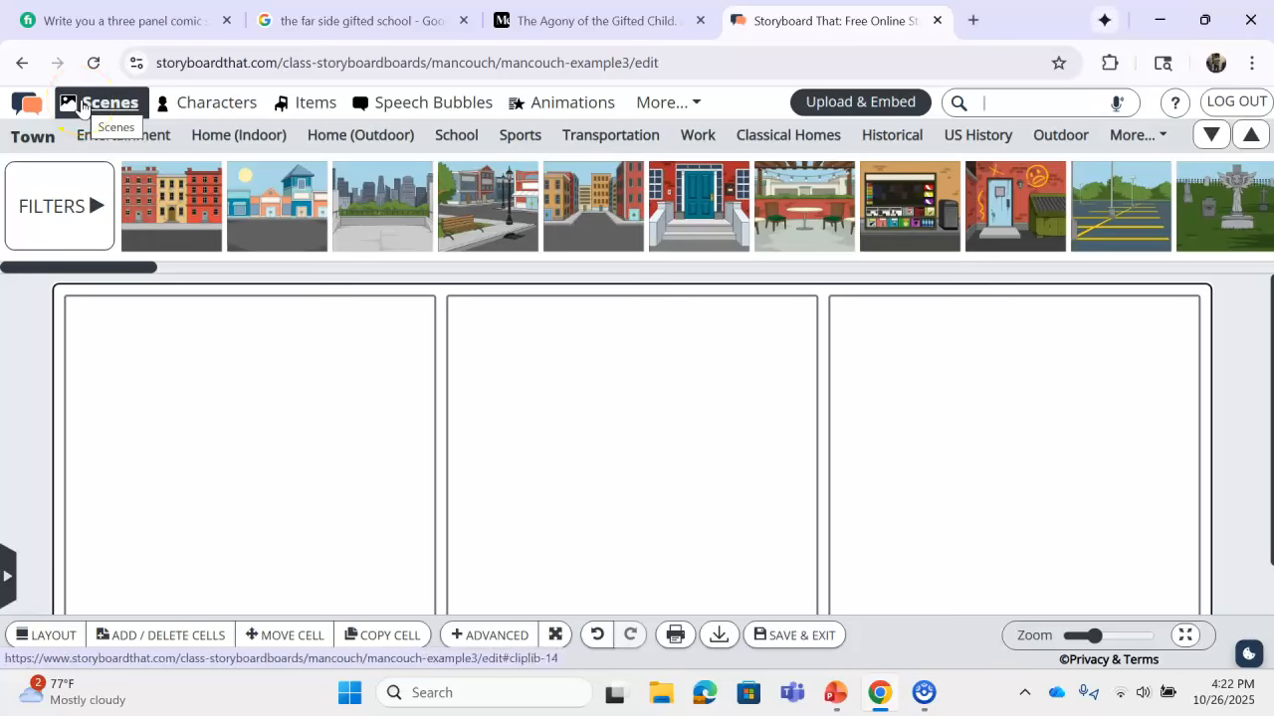
Step: Browse the Entertainment and Home scene categories, then show the School scenes
left_click(111, 136)
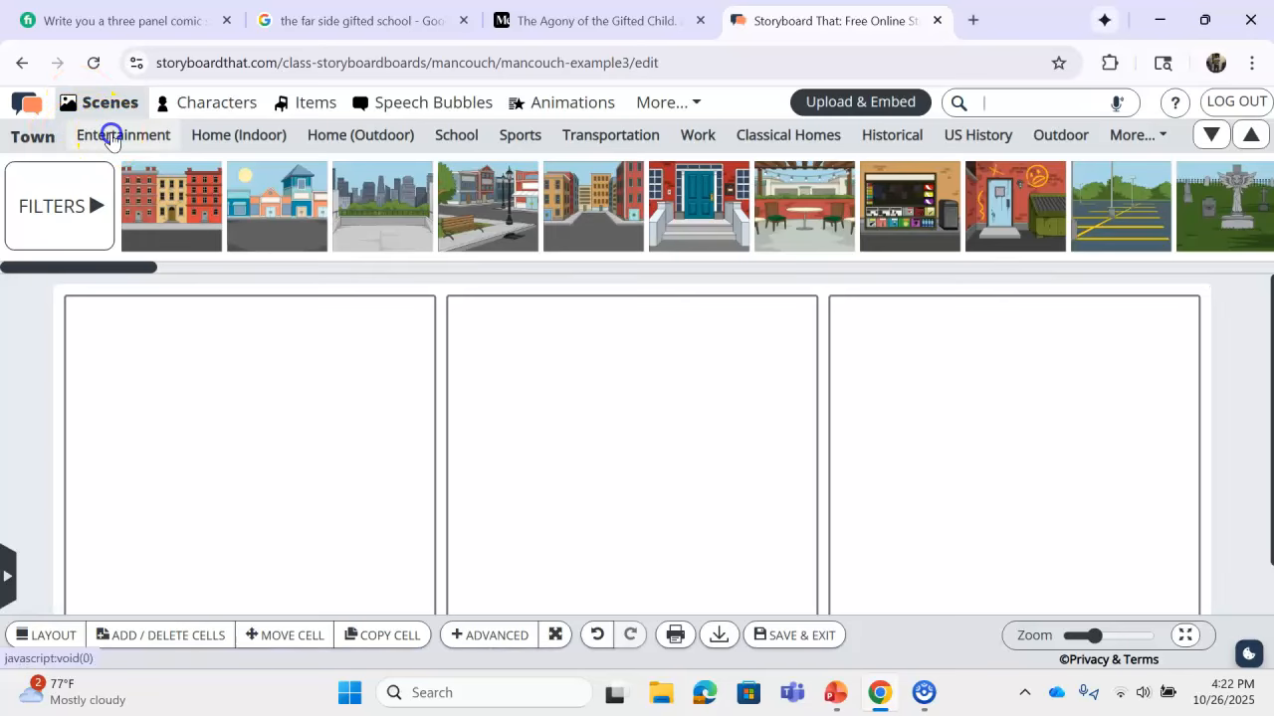
left_click(220, 136)
left_click(348, 135)
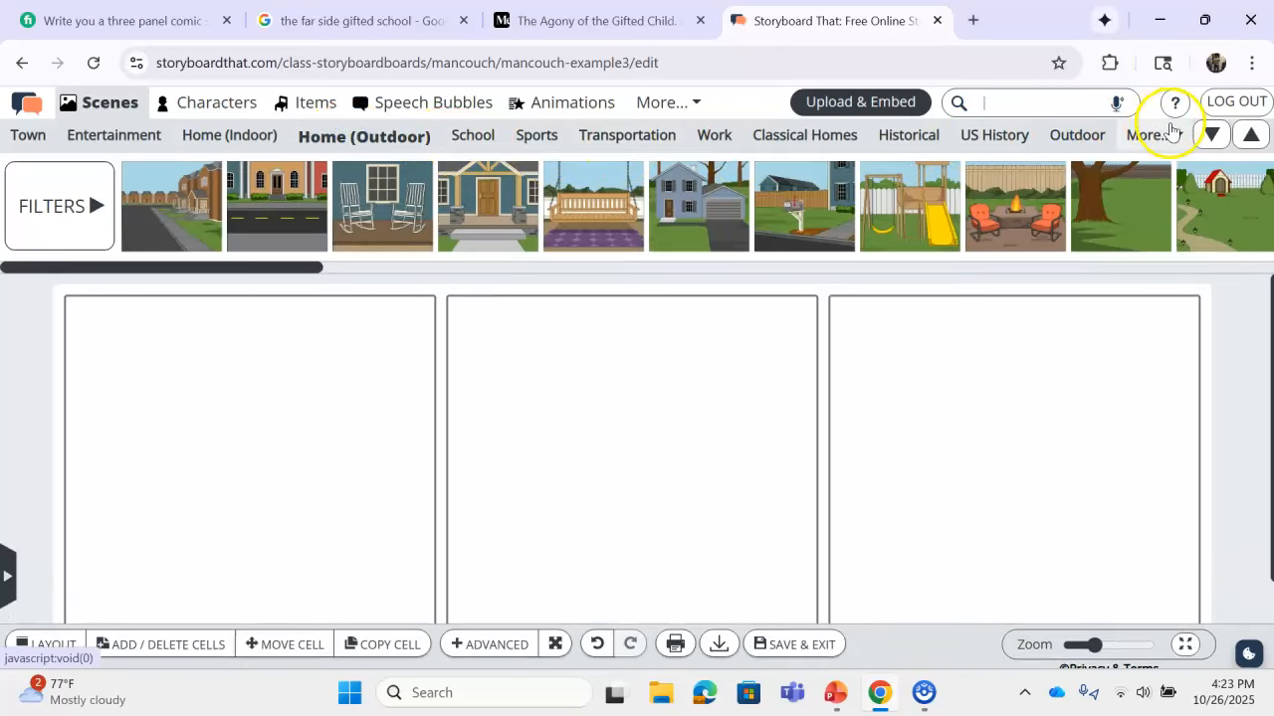
left_click(1179, 136)
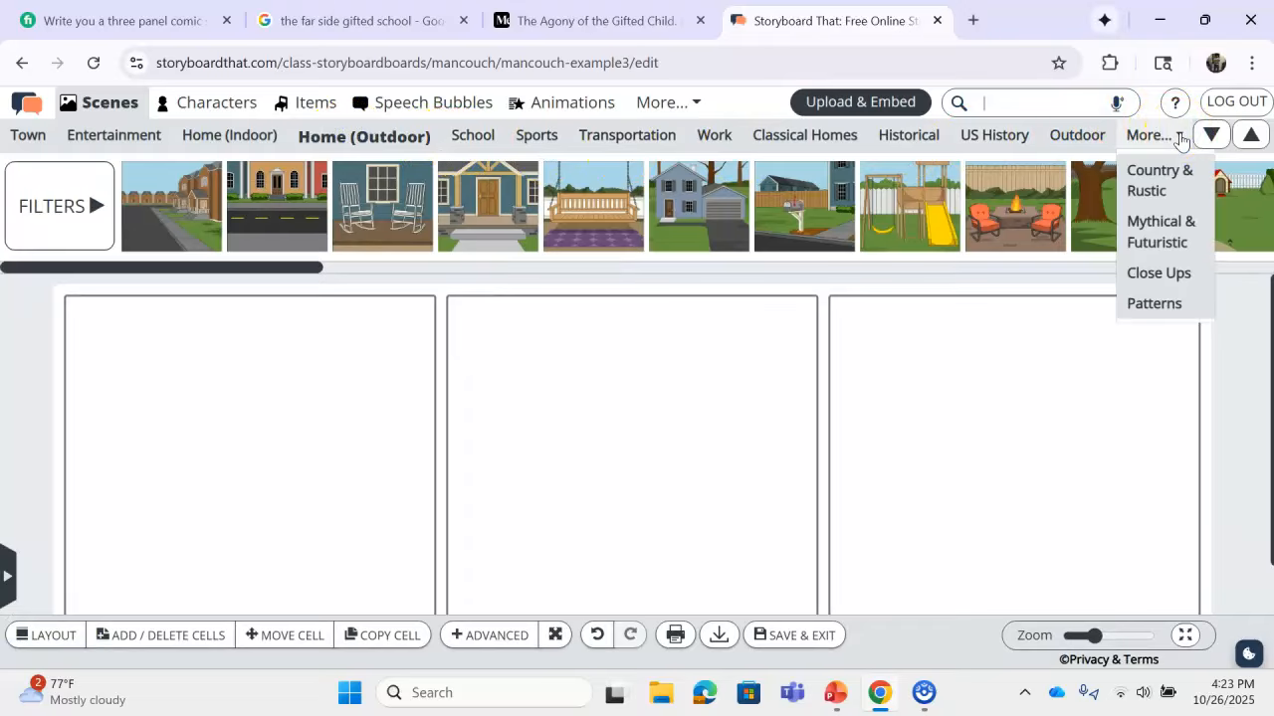
left_click(1180, 137)
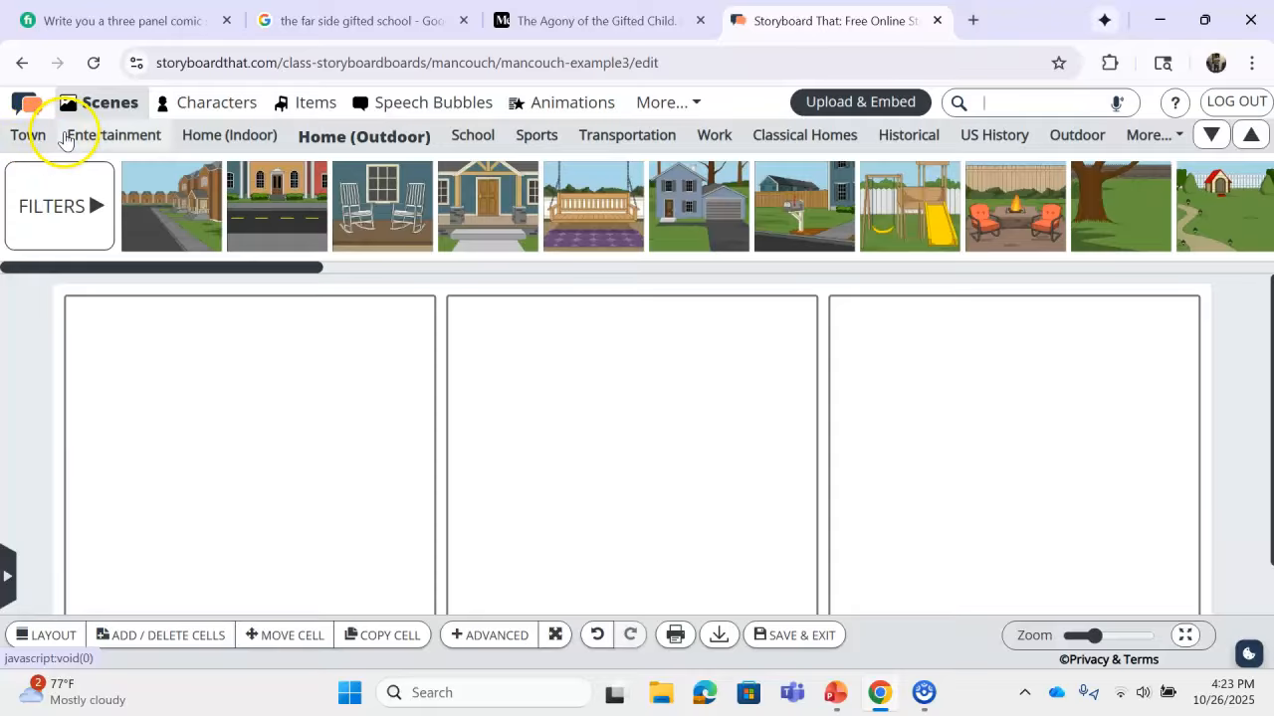
left_click(456, 132)
mouse_move(249, 185)
mouse_move(210, 192)
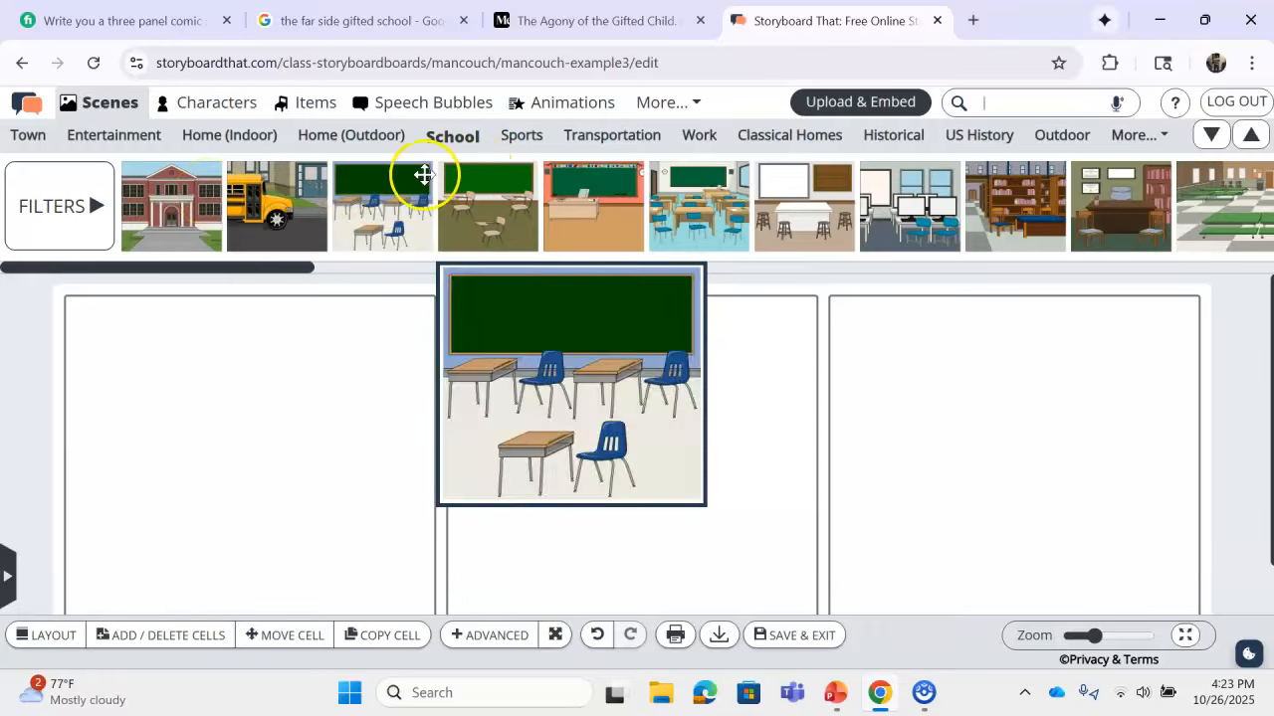
Step: Place the chalkboard classroom in panel one with a light blue wall and grey floor
left_click_drag(565, 194, 314, 441)
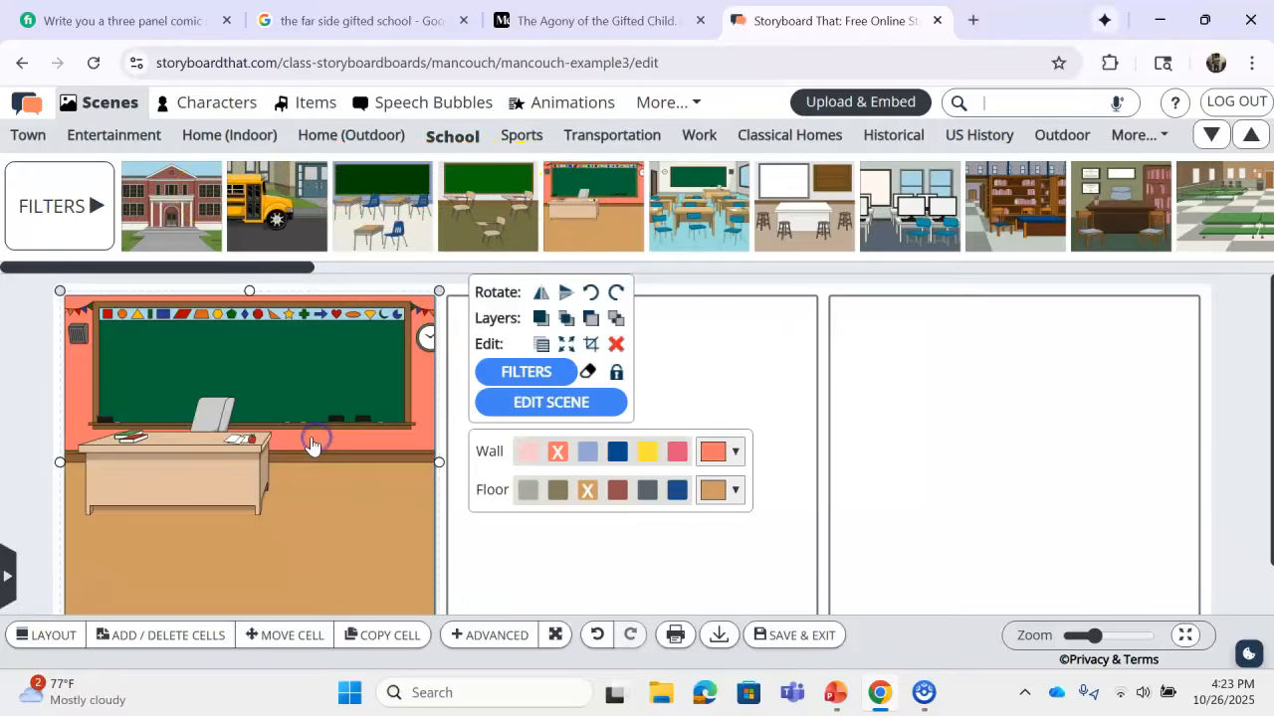
left_click(749, 352)
left_click(528, 452)
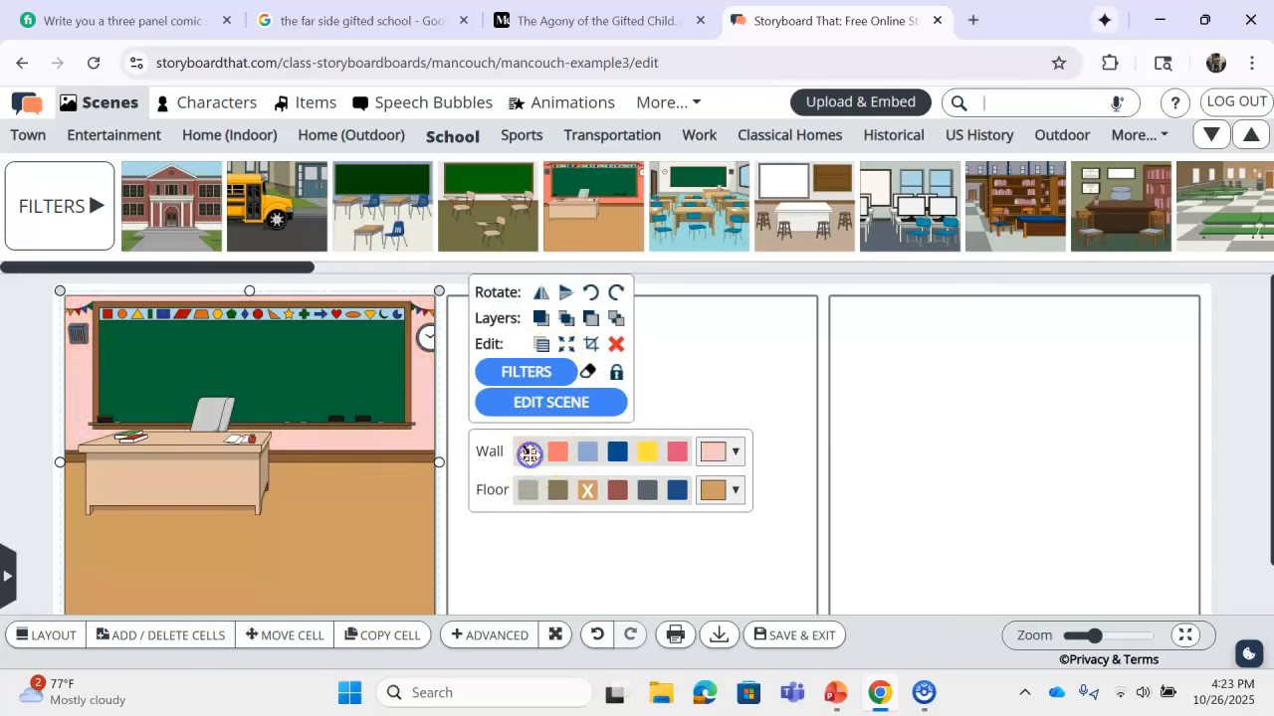
left_click(593, 454)
left_click(648, 451)
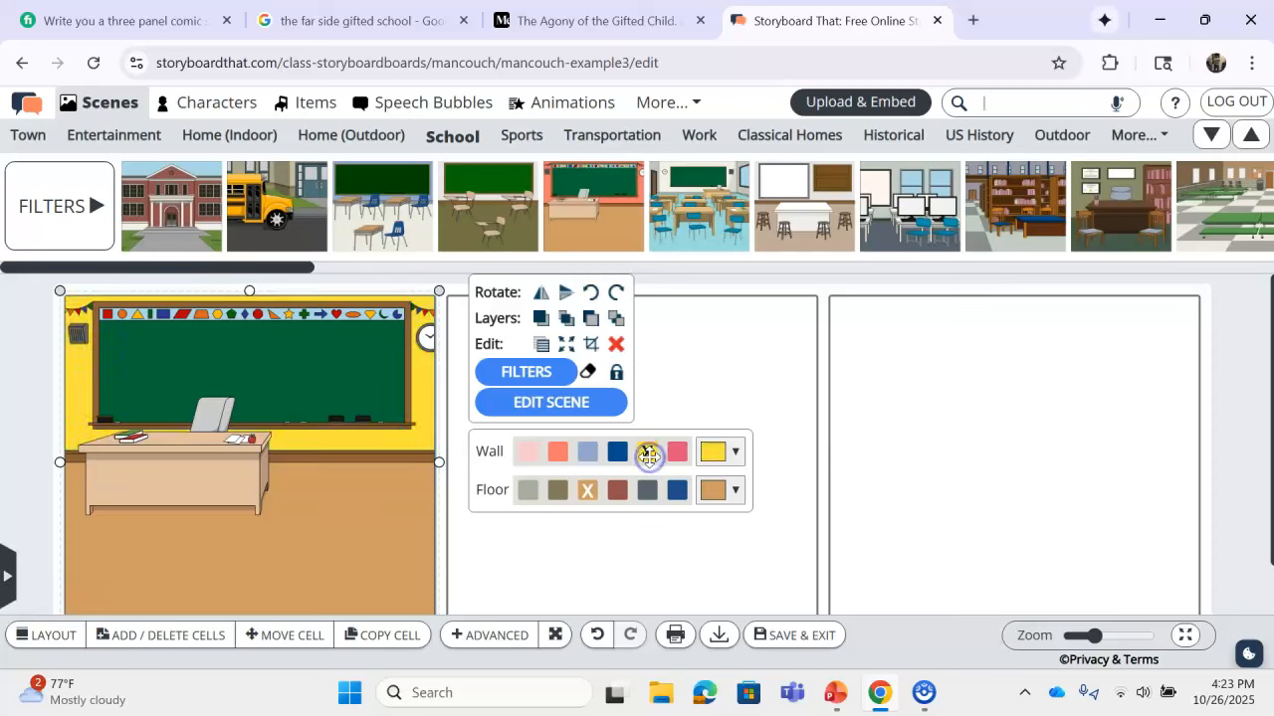
left_click(528, 452)
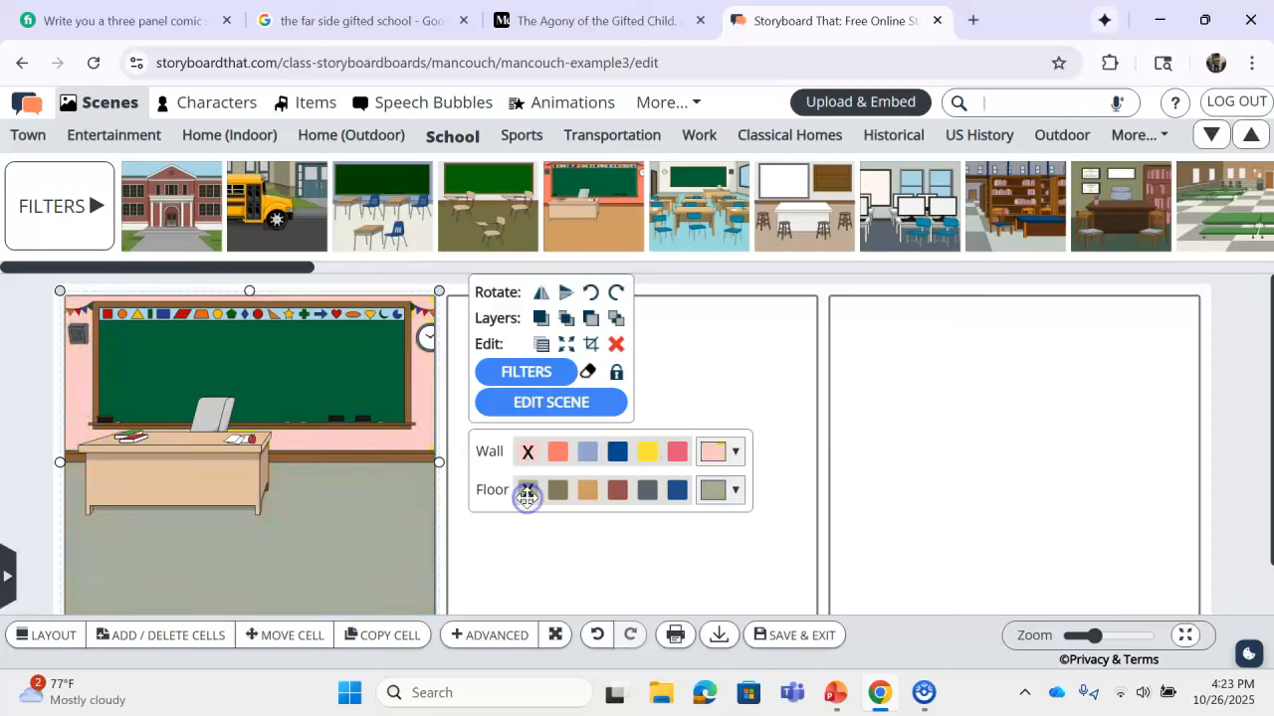
left_click(580, 452)
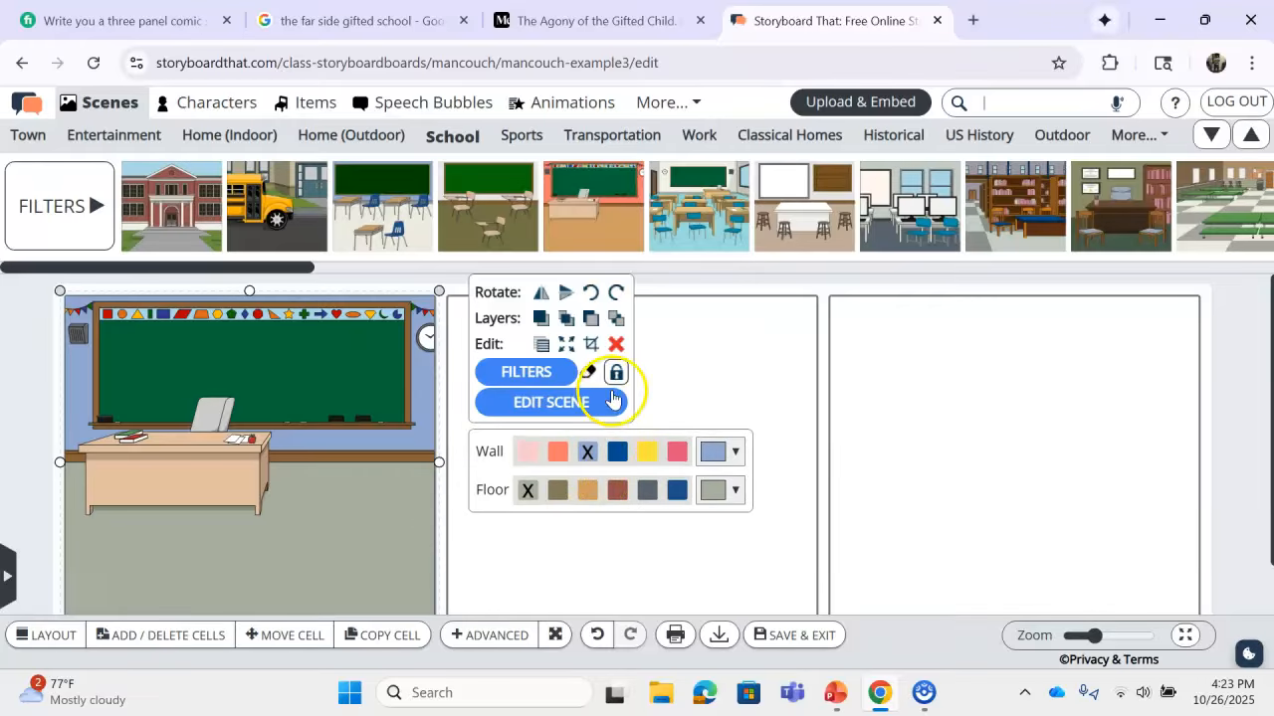
left_click(707, 335)
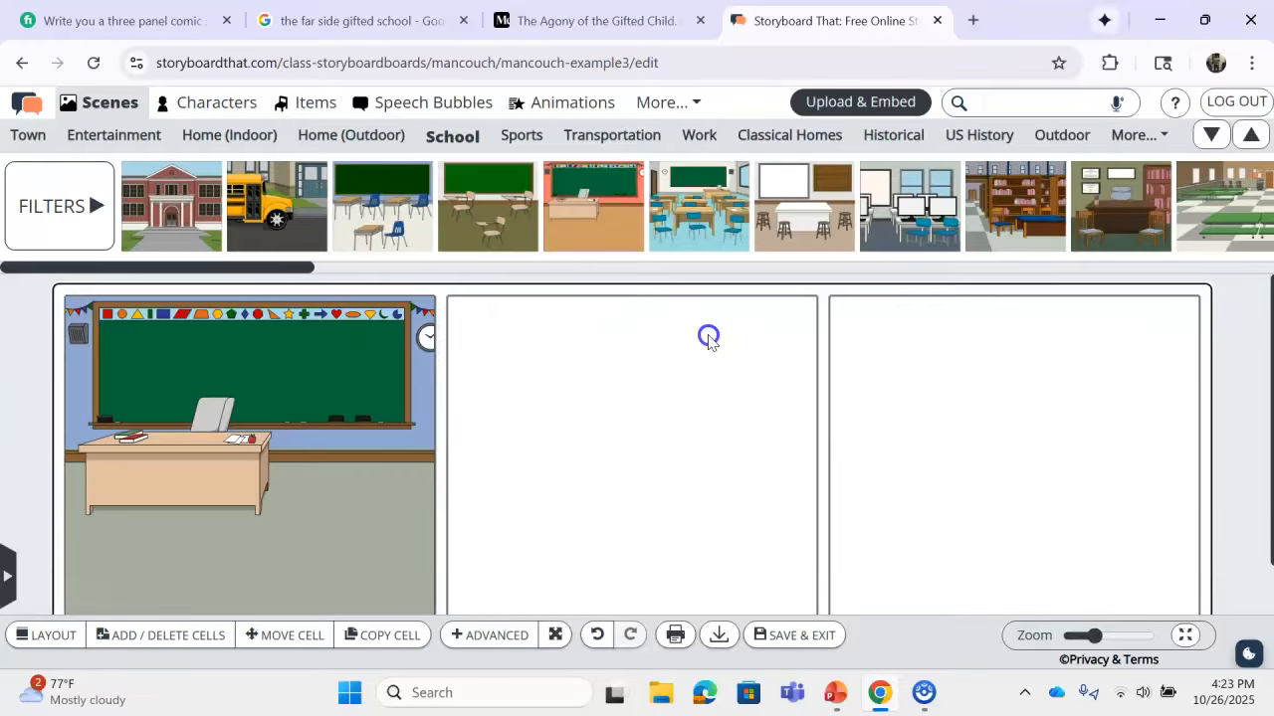
Step: Drag the Werewolf from the Monsters & Myths characters into the first classroom panel
left_click(213, 103)
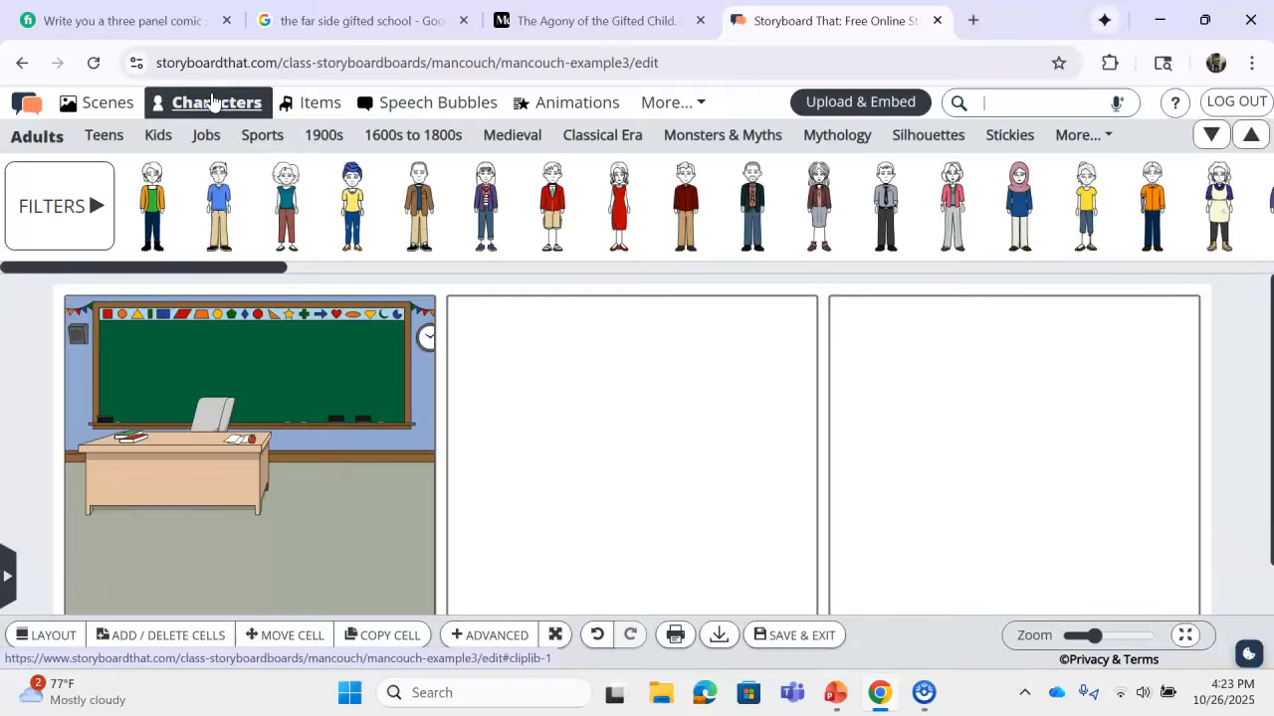
left_click(202, 107)
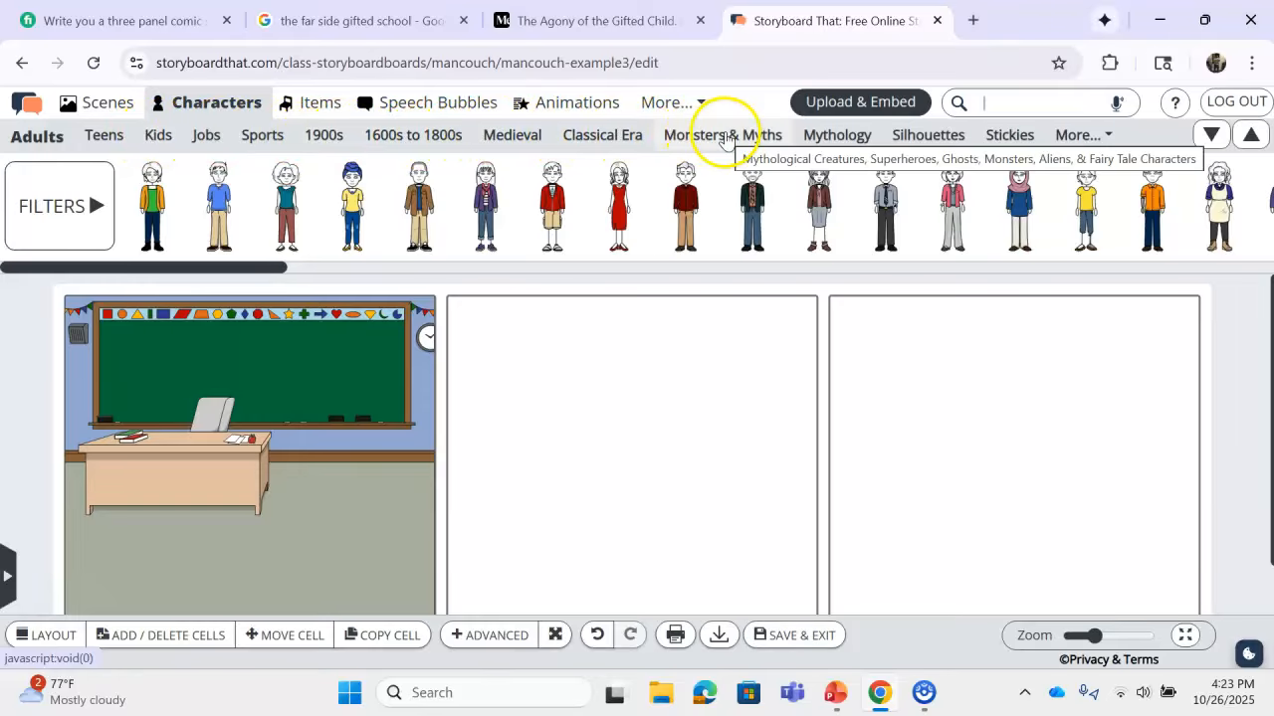
left_click(1067, 136)
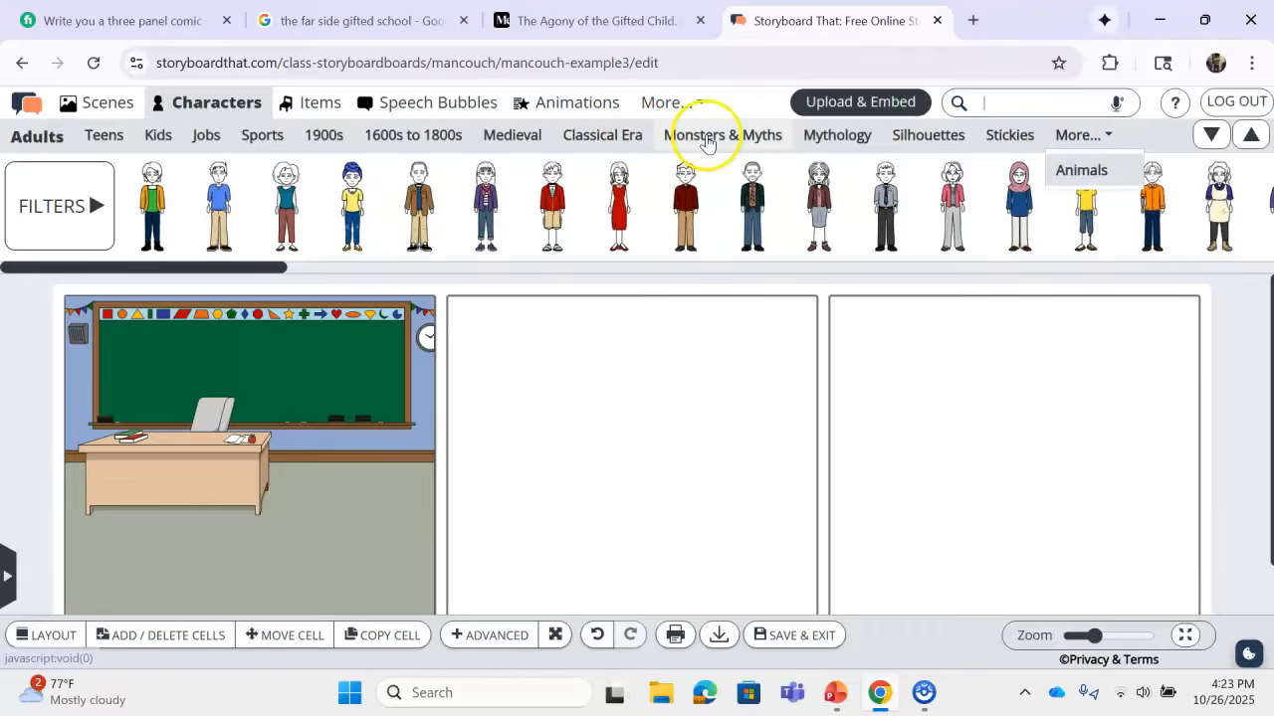
left_click(706, 139)
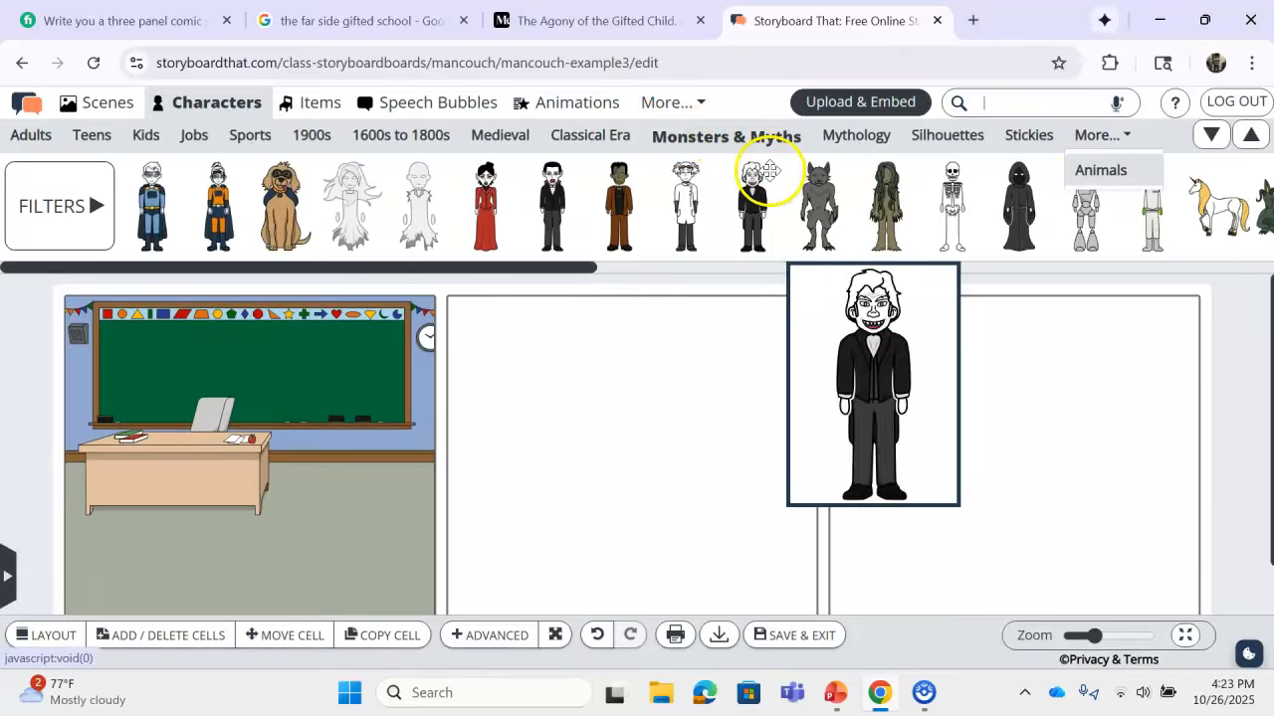
left_click_drag(819, 205, 118, 488)
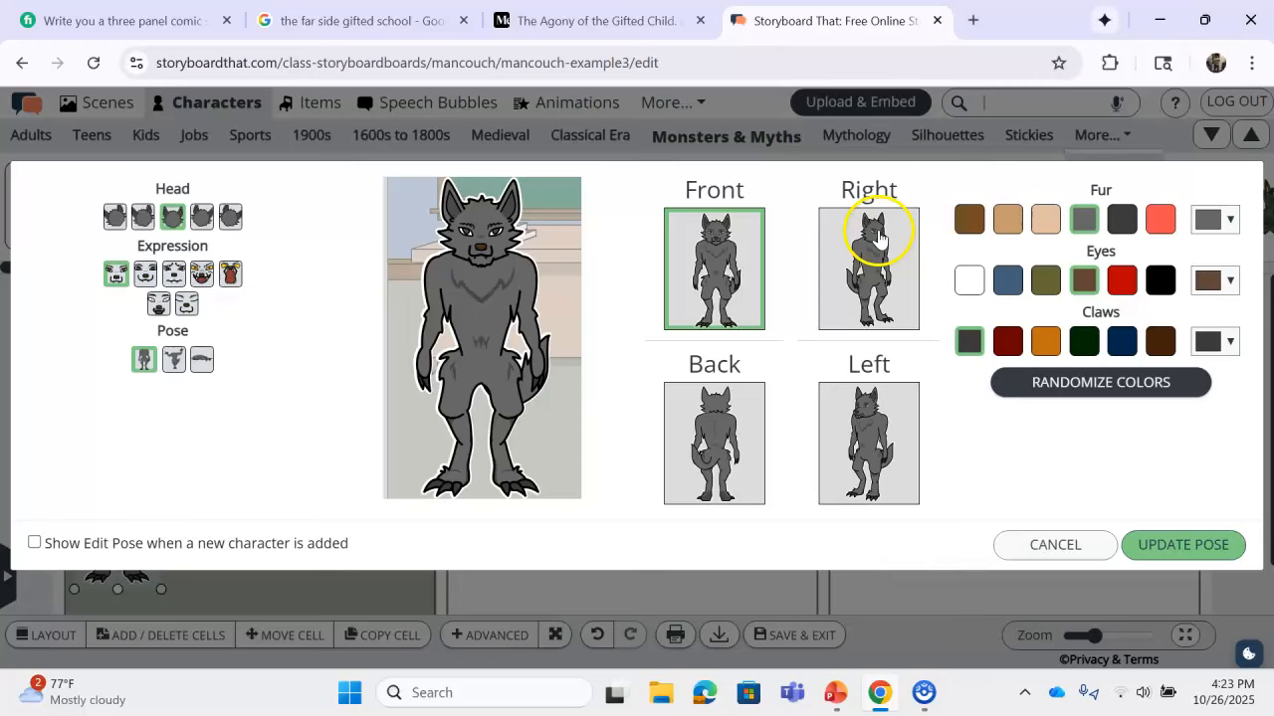
Step: Pose the werewolf facing right with claws raised, roaring expression, dark grey fur, and apply it
left_click(876, 237)
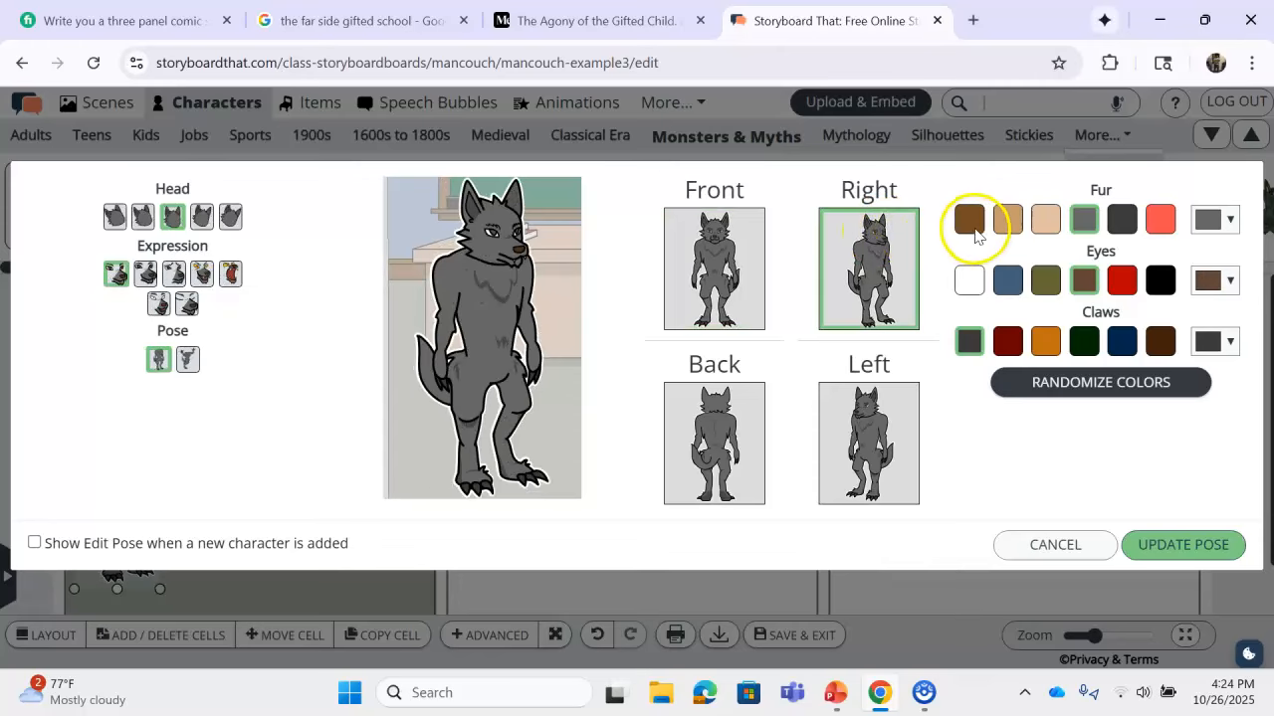
left_click(971, 221)
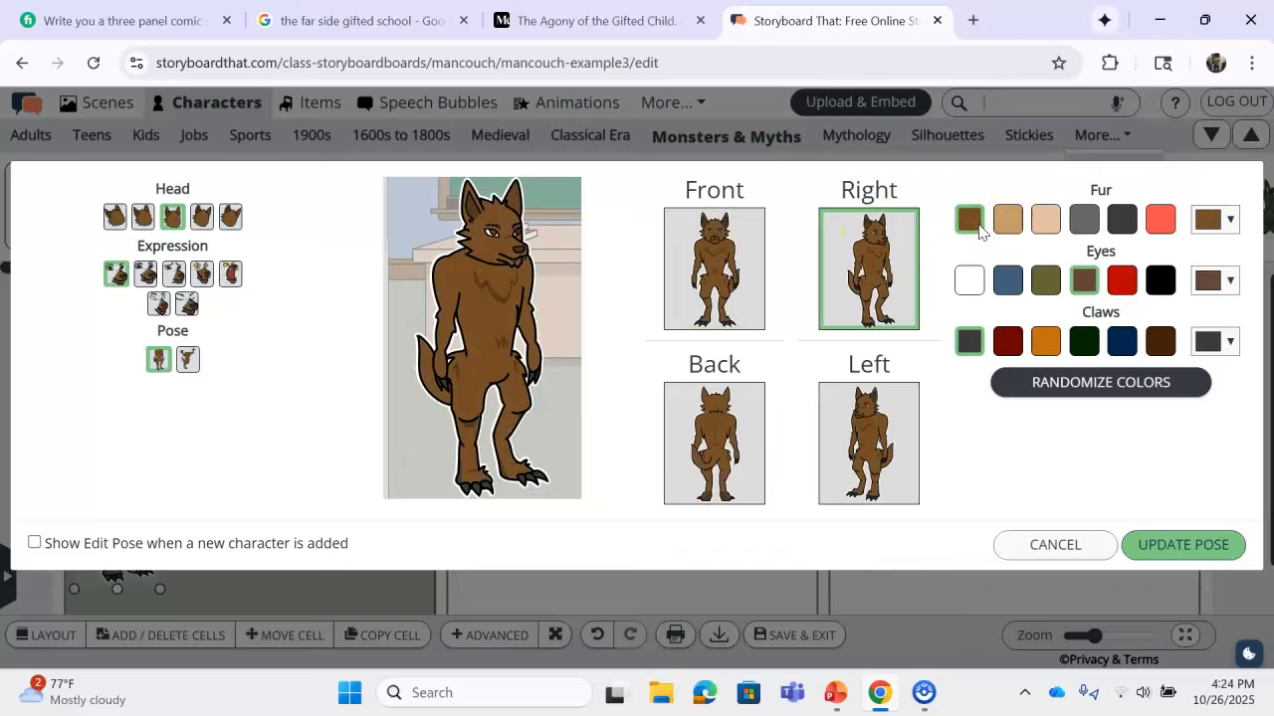
left_click(1084, 220)
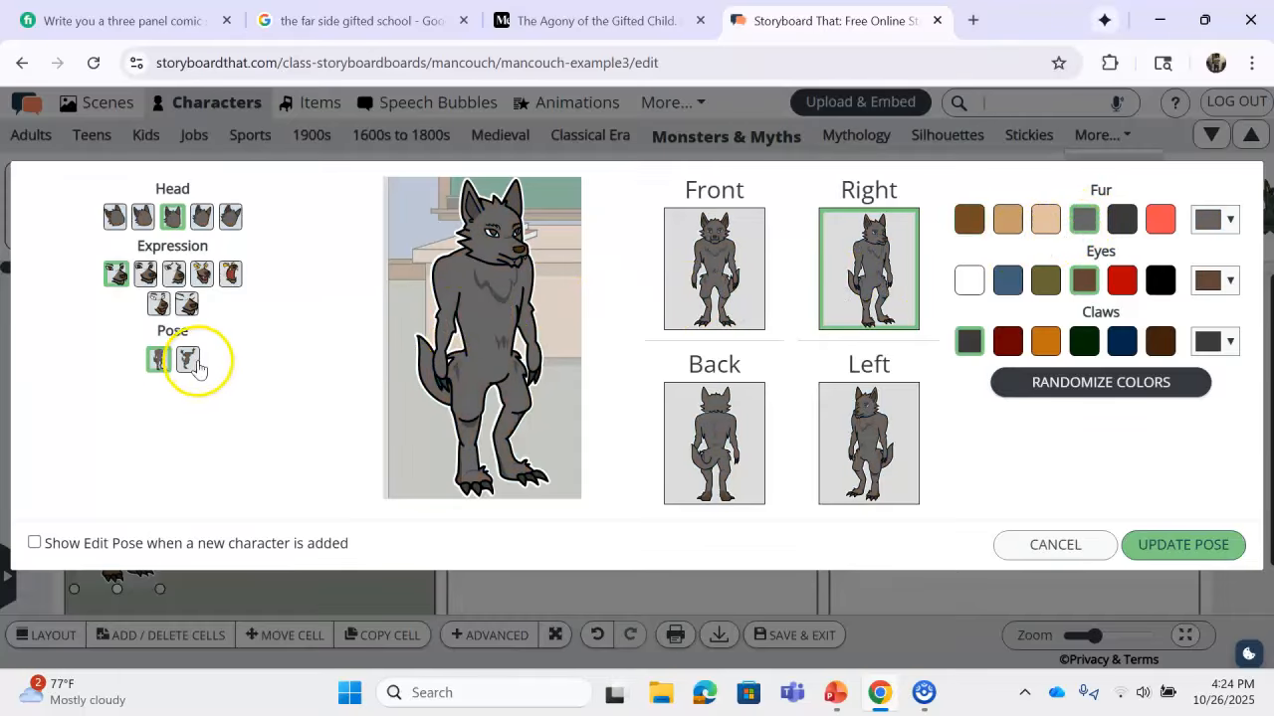
left_click(189, 361)
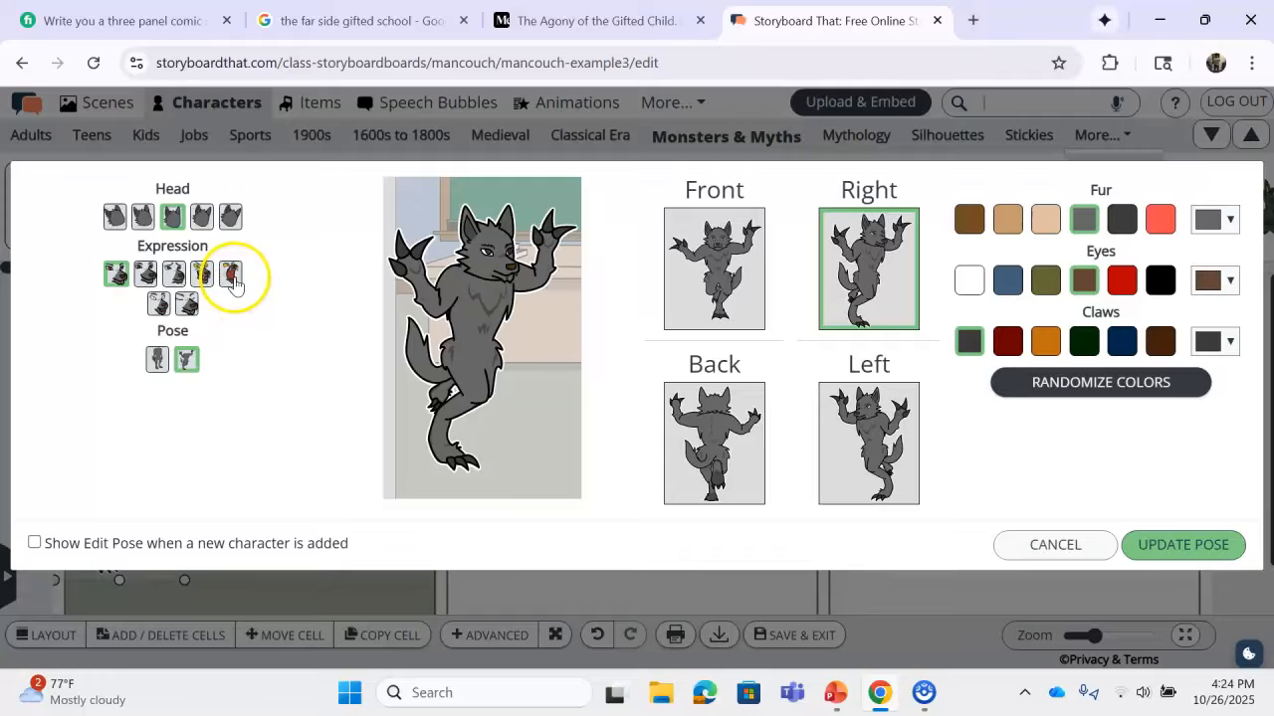
left_click(231, 276)
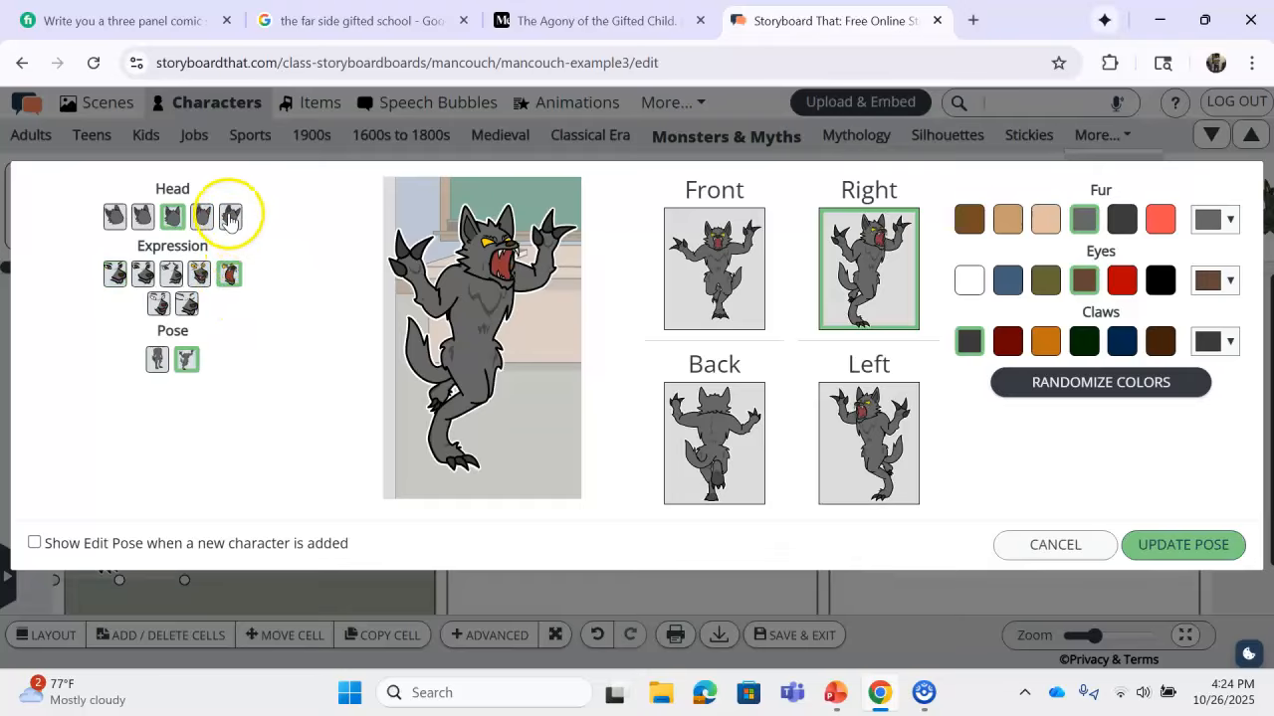
left_click(201, 217)
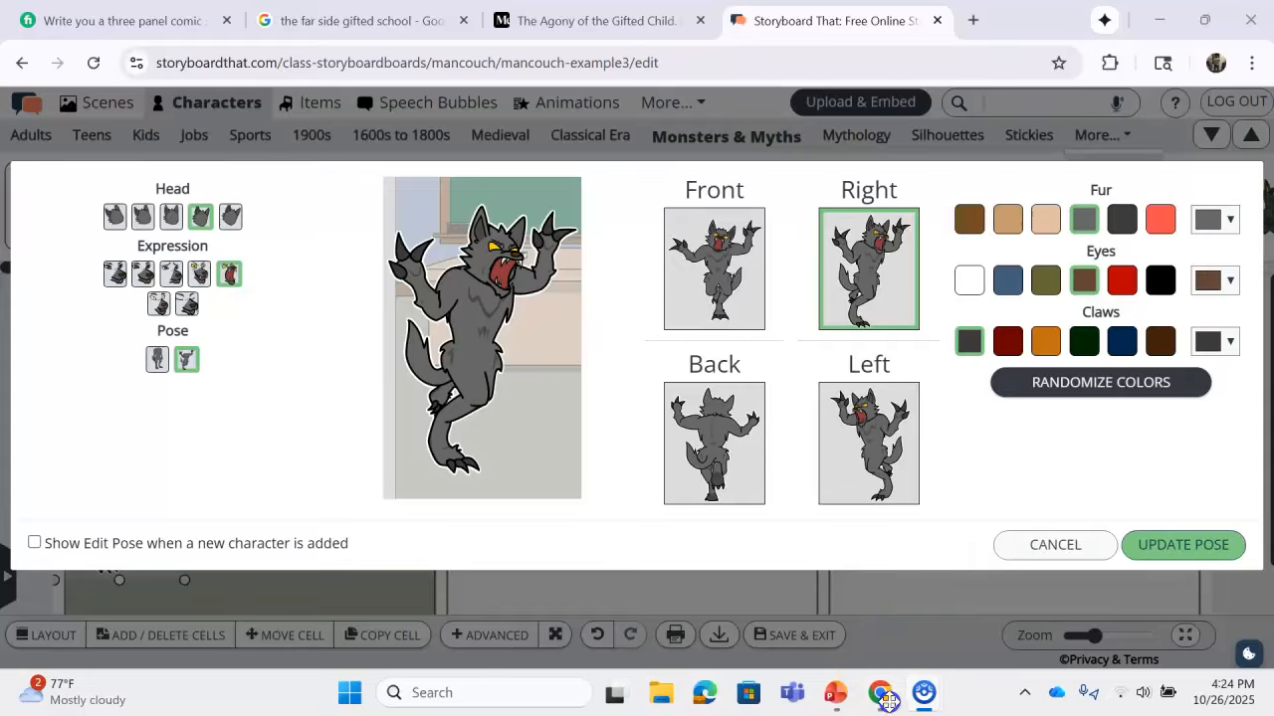
left_click(1217, 542)
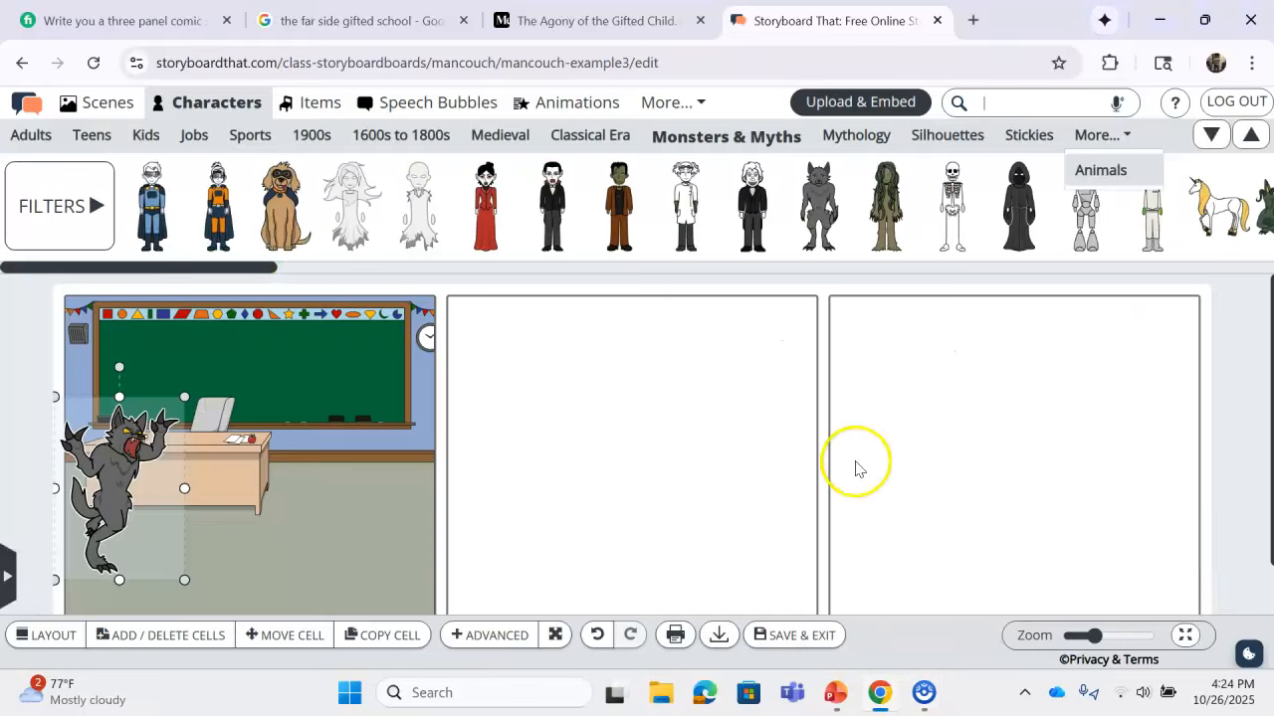
Step: Enlarge and nudge the werewolf in panel one, then show the Teens characters
left_click(614, 444)
left_click(119, 478)
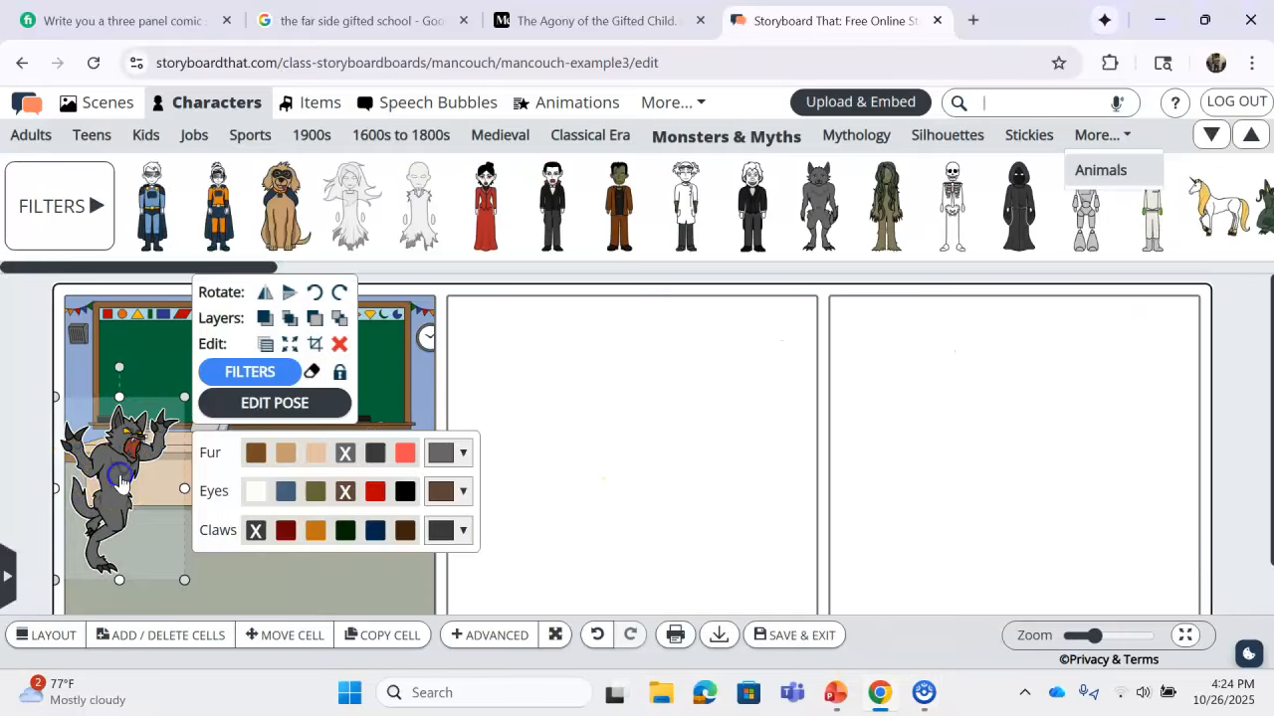
left_click(710, 403)
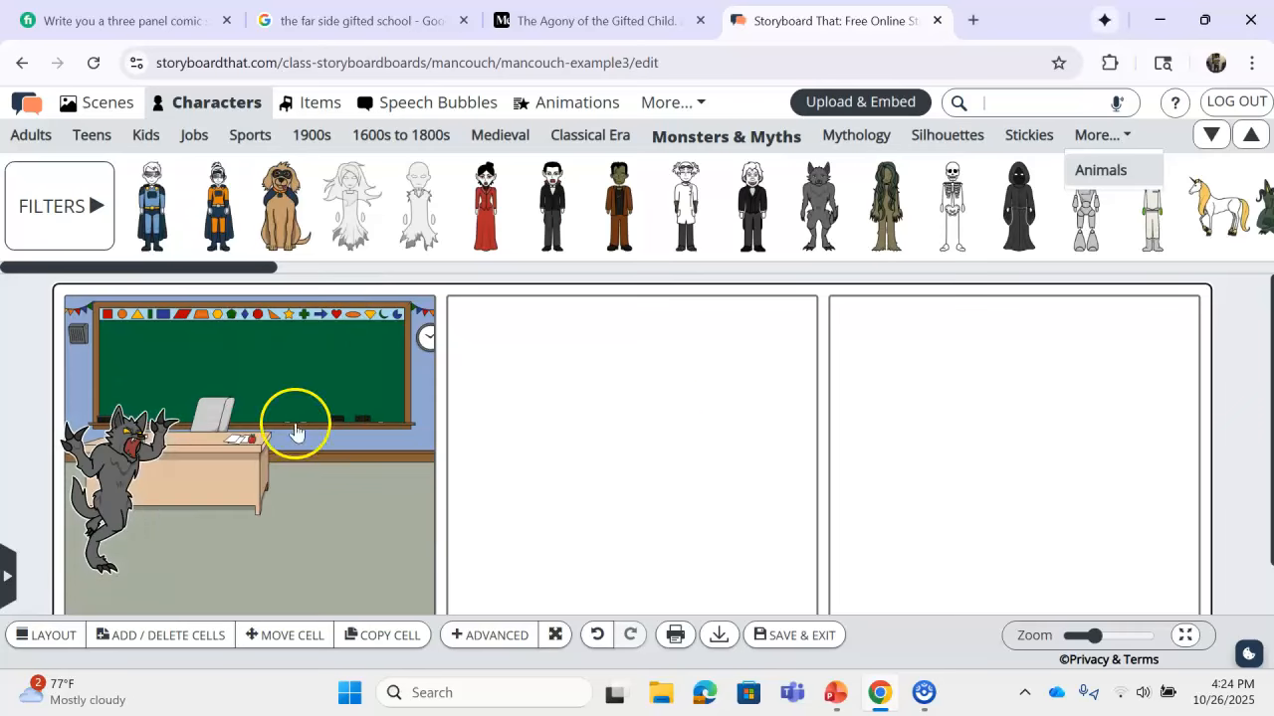
left_click(136, 455)
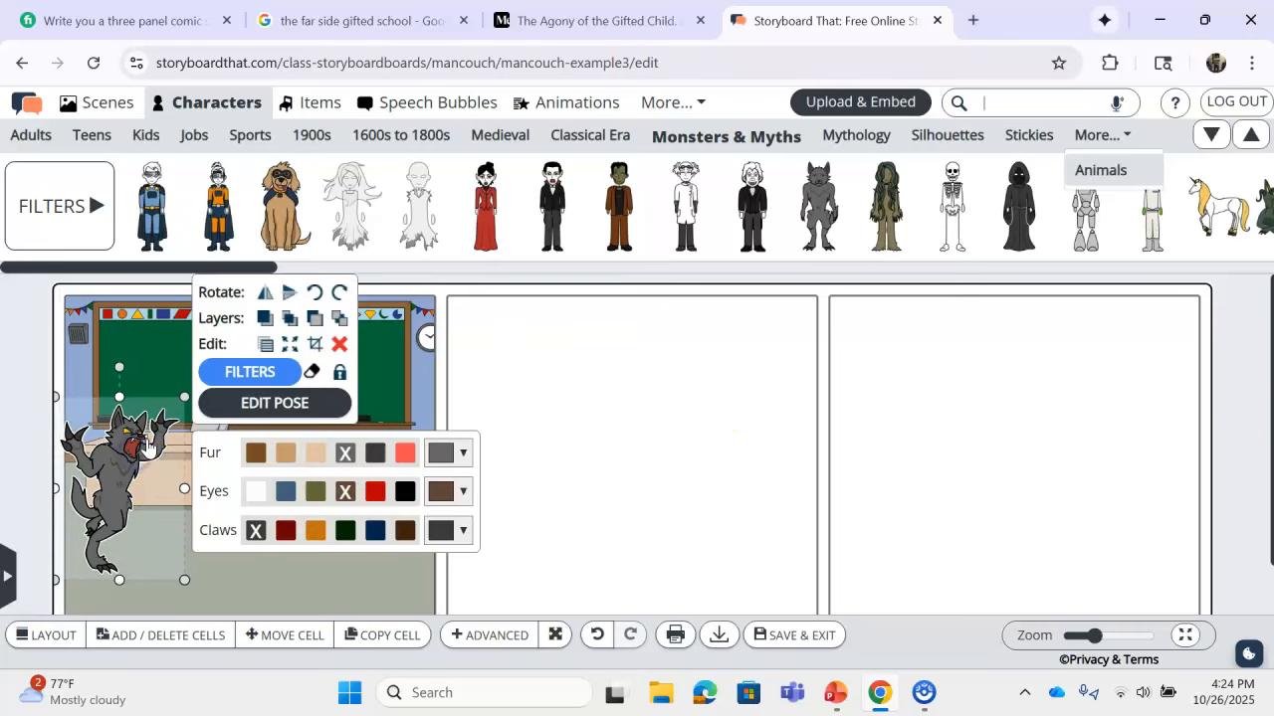
left_click_drag(185, 396, 196, 330)
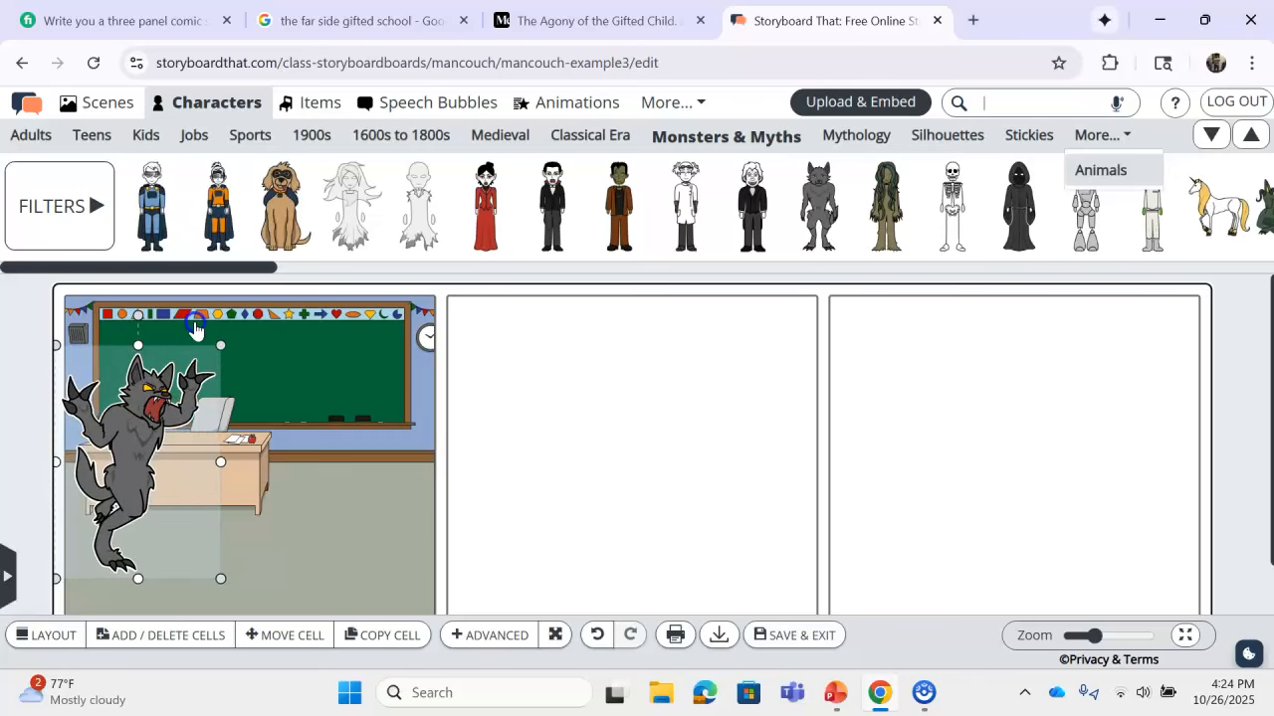
mouse_move(170, 441)
left_mouse_down()
mouse_move(157, 414)
mouse_move(174, 445)
mouse_move(163, 438)
left_mouse_up()
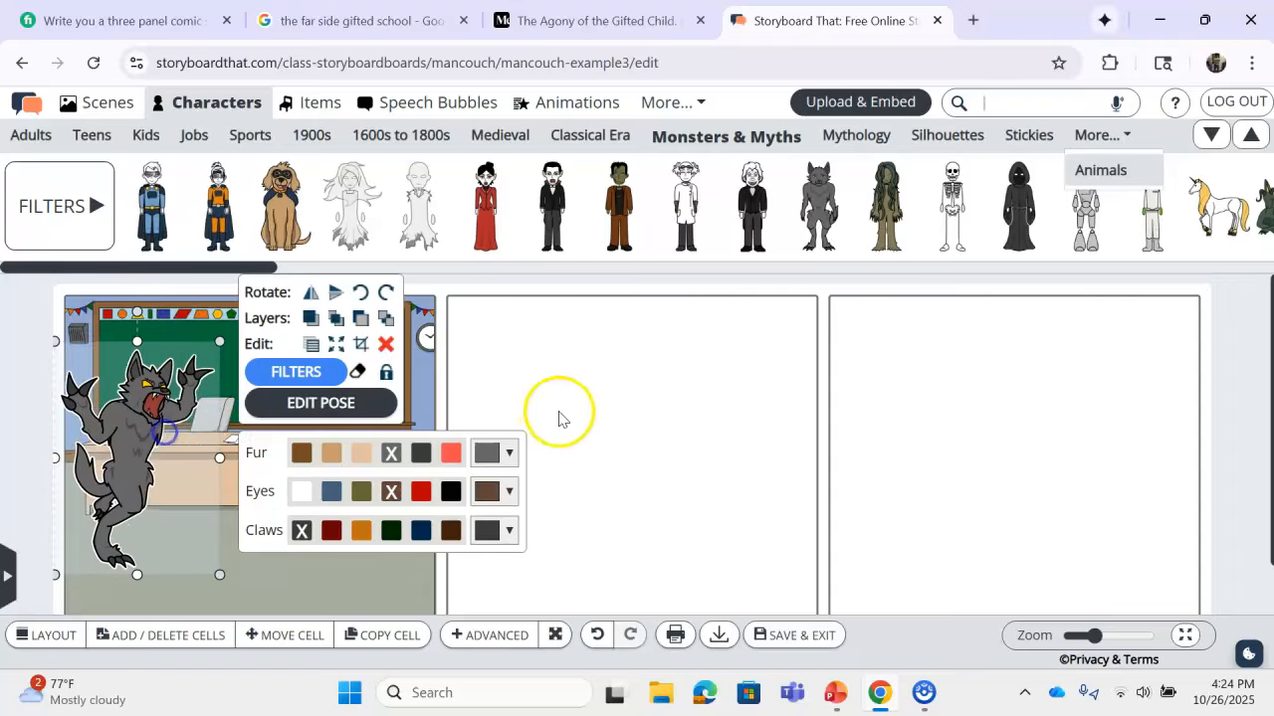
left_click(595, 395)
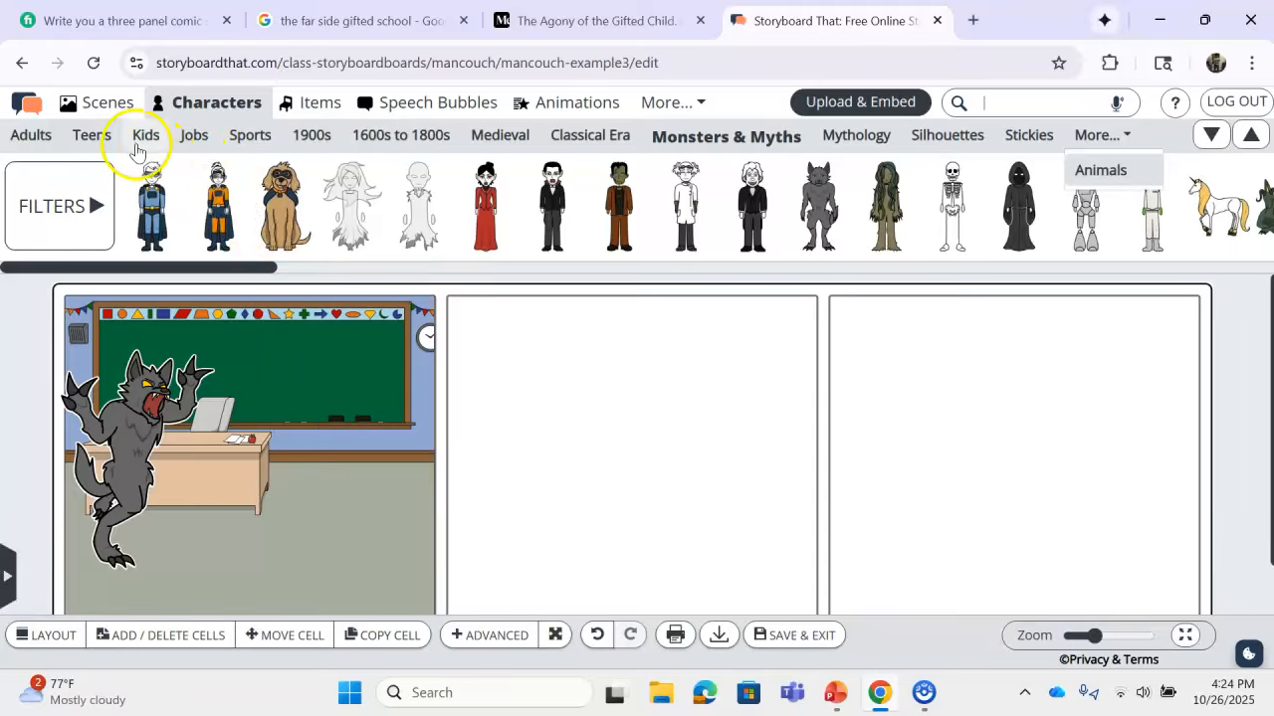
left_click(86, 137)
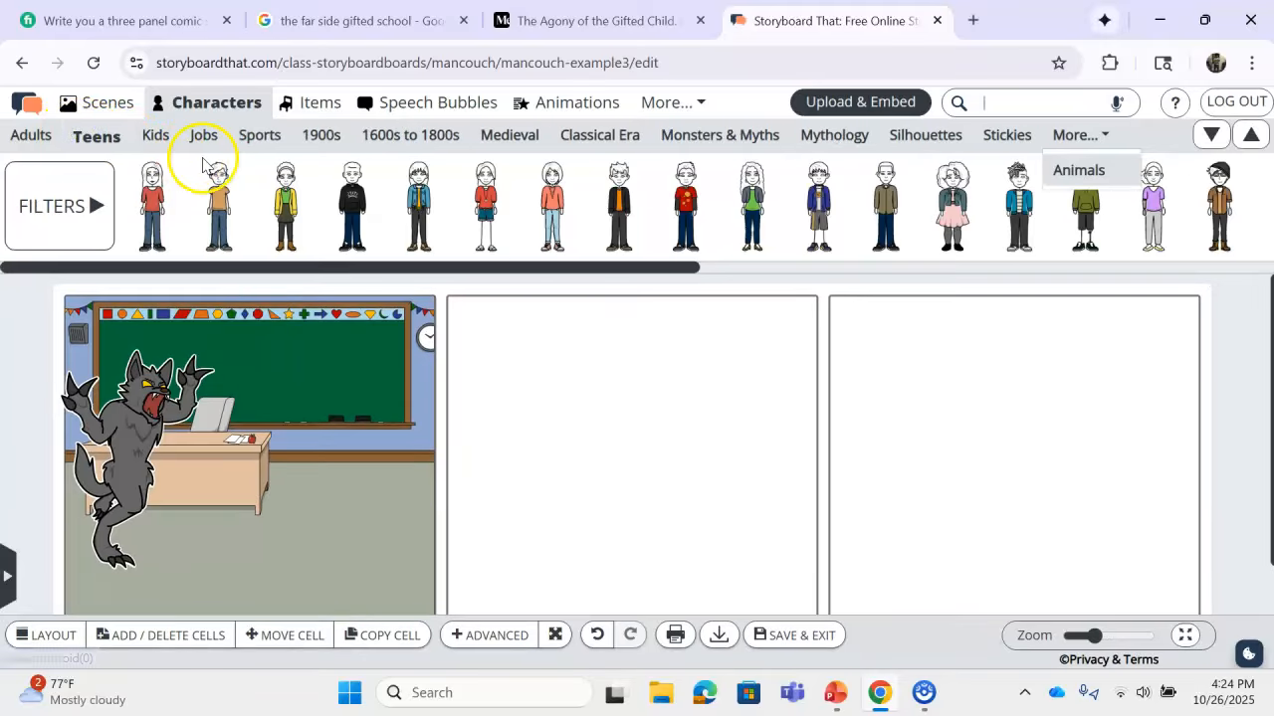
Step: Place a spiky-haired teen beside the desk in panel one with brown hair and tan skin
left_click_drag(616, 184, 378, 508)
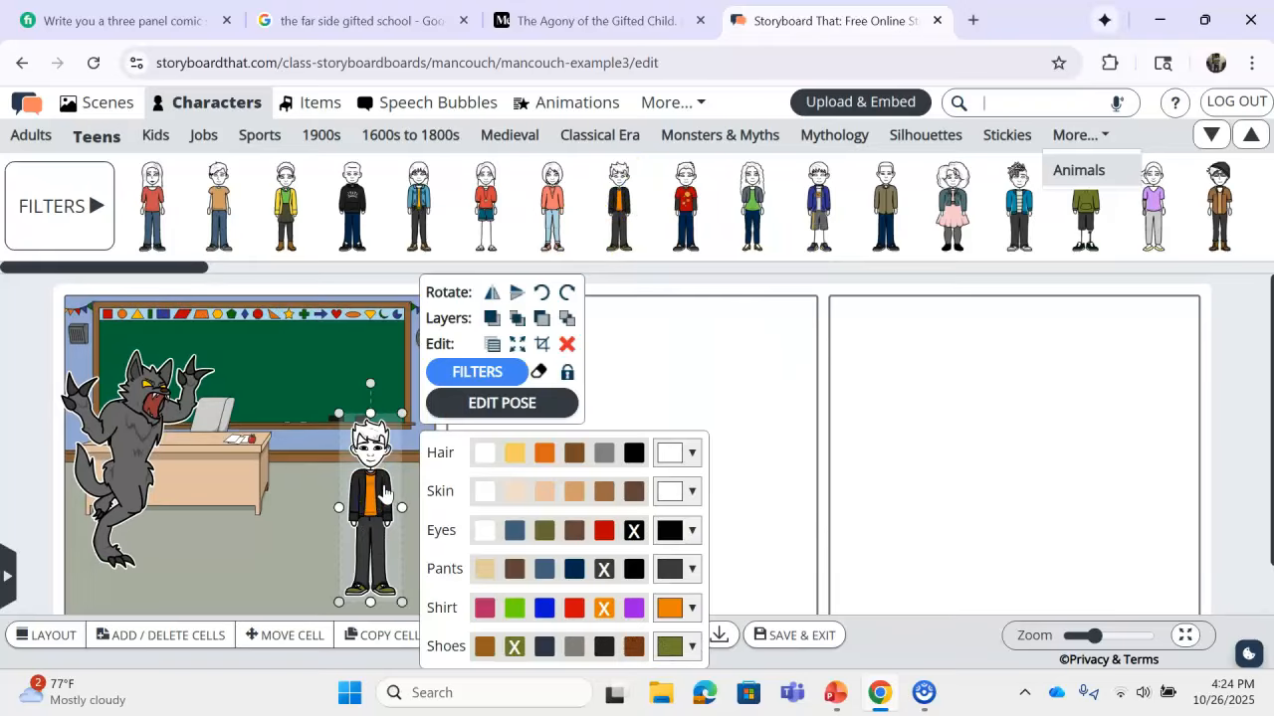
left_click(574, 452)
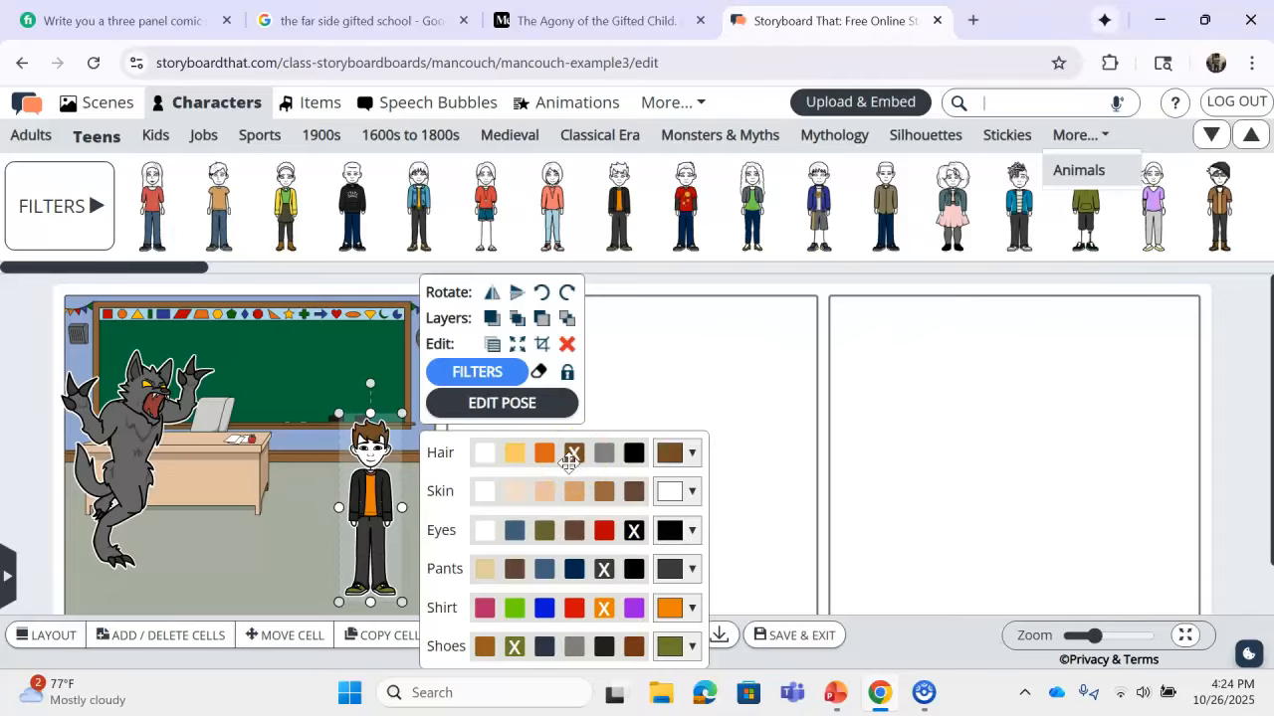
left_click(576, 494)
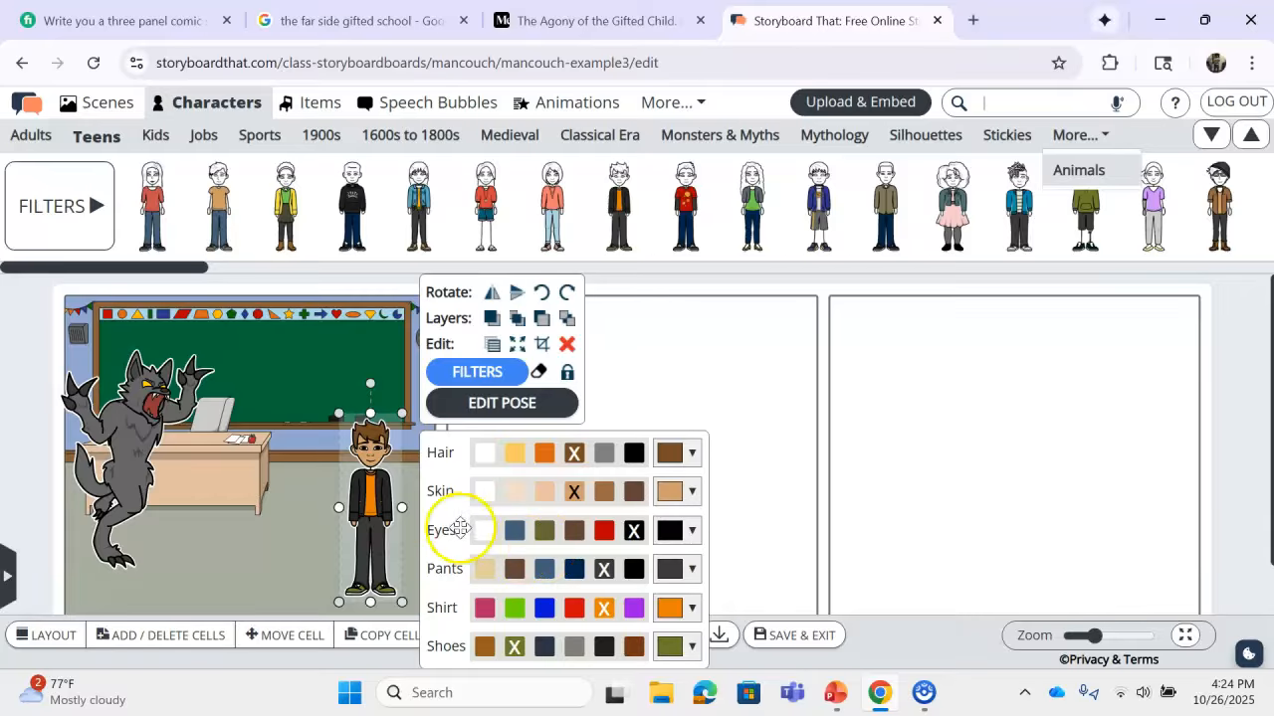
left_click(457, 404)
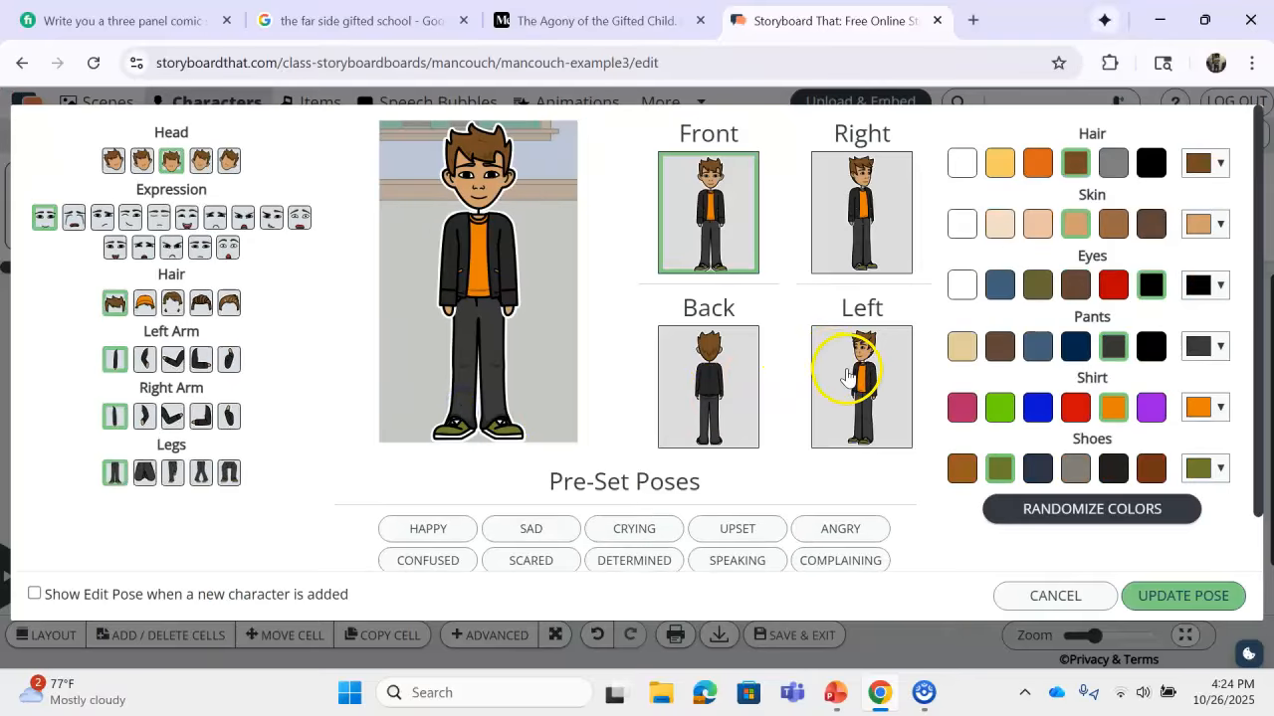
Step: Pose the teen facing left and crying, left hand in pocket, right hand raised to his face
left_click(846, 372)
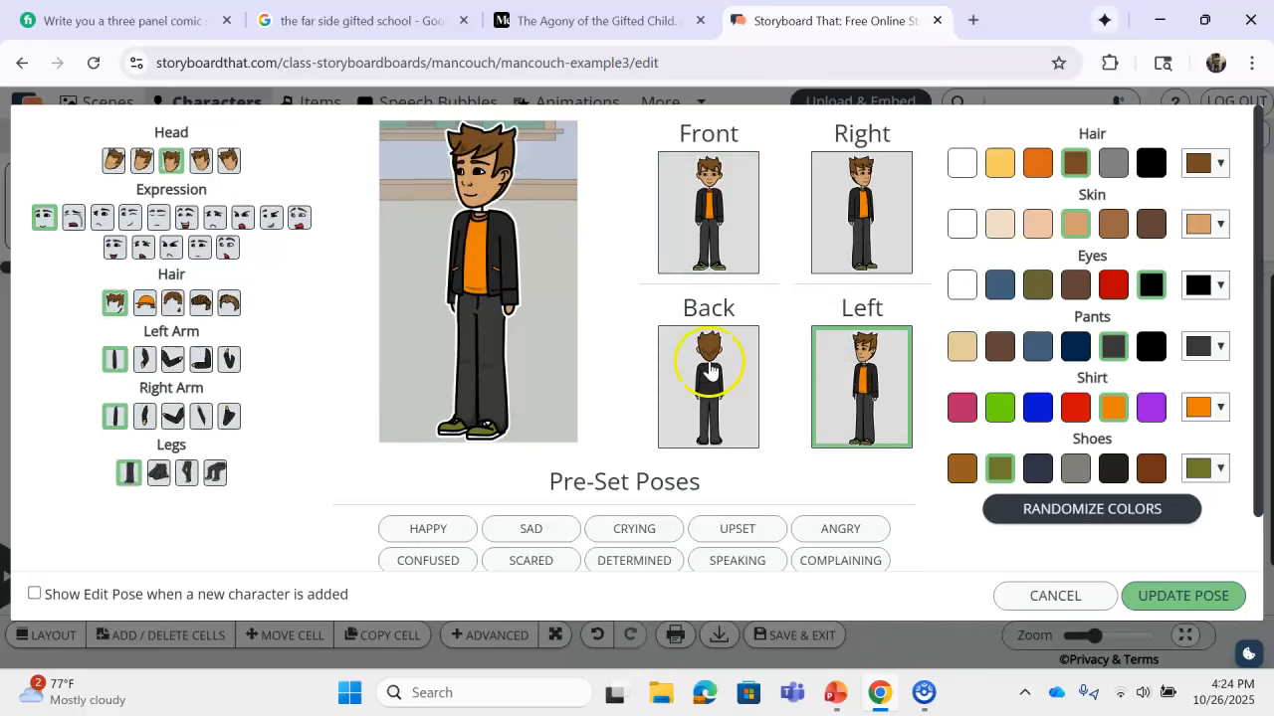
left_click(73, 219)
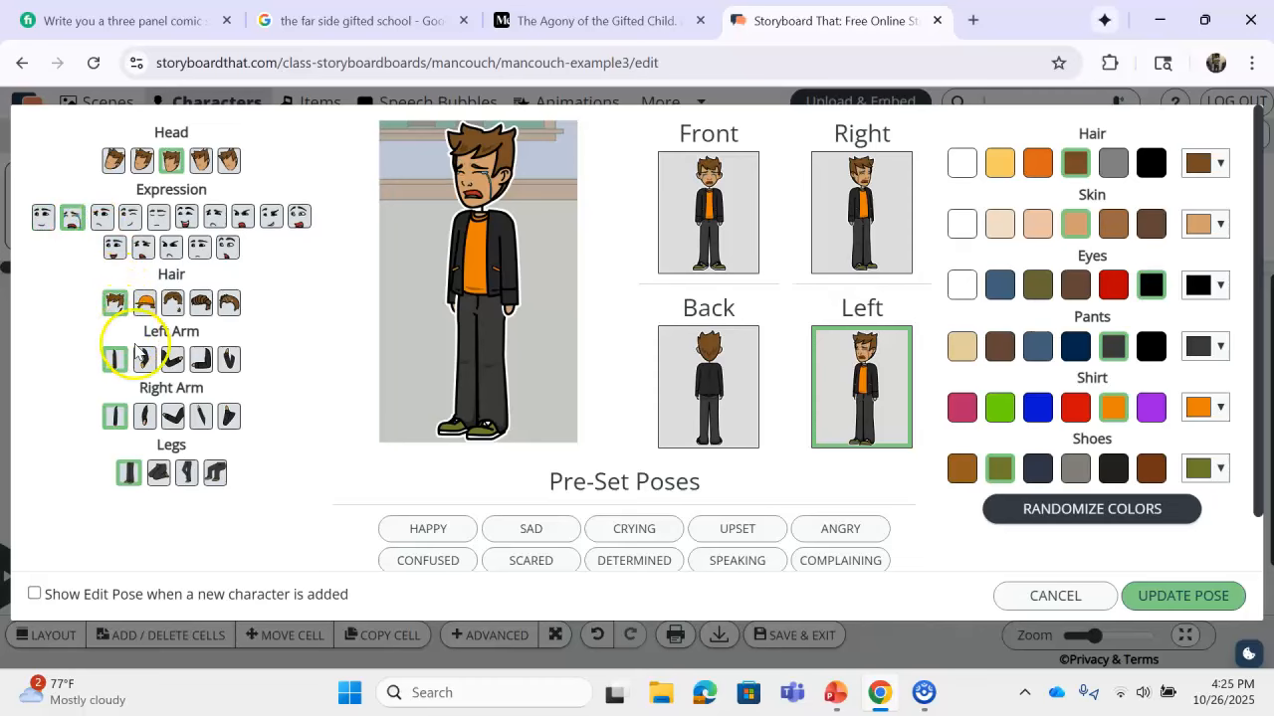
left_click(117, 417)
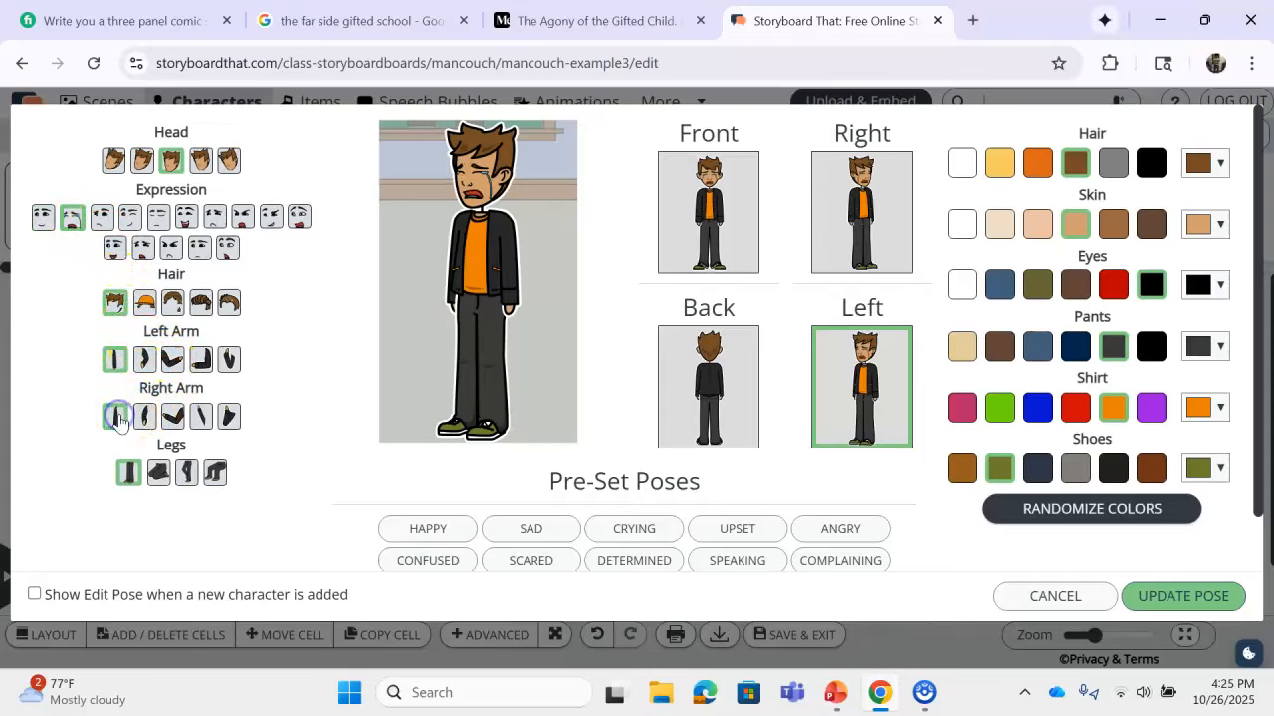
left_click(142, 360)
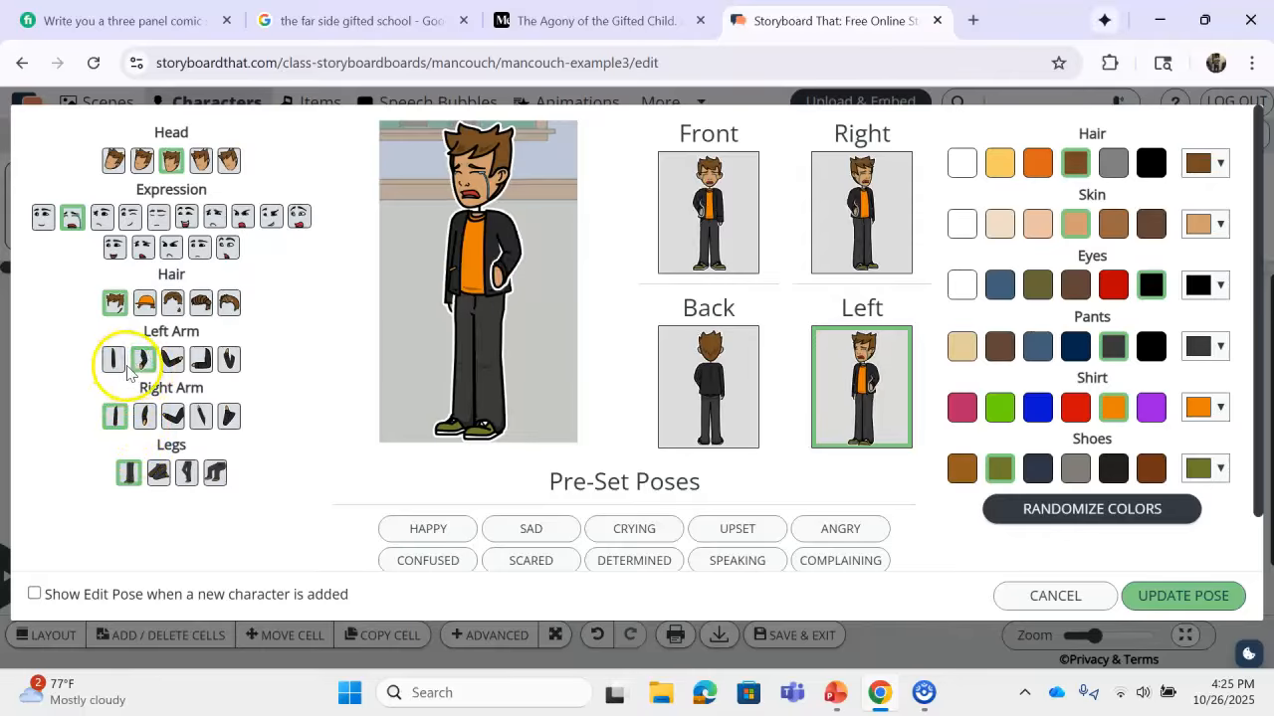
left_click(172, 418)
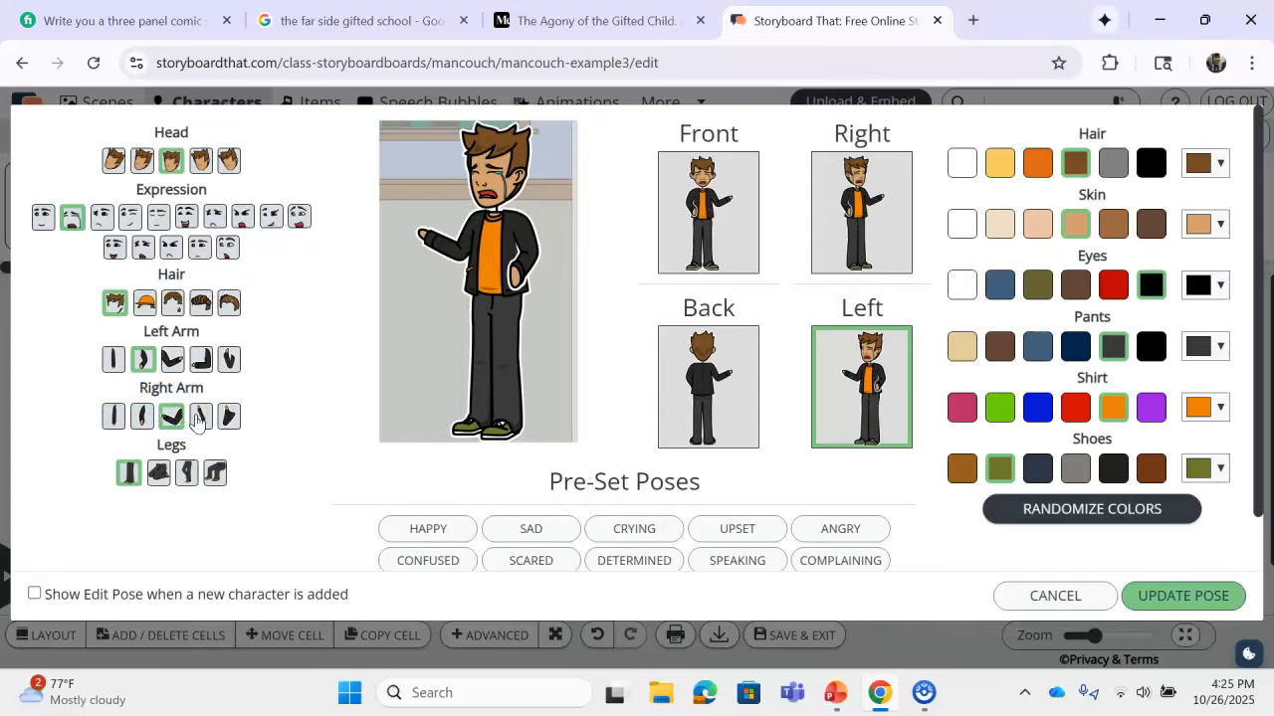
left_click(199, 417)
left_click(231, 419)
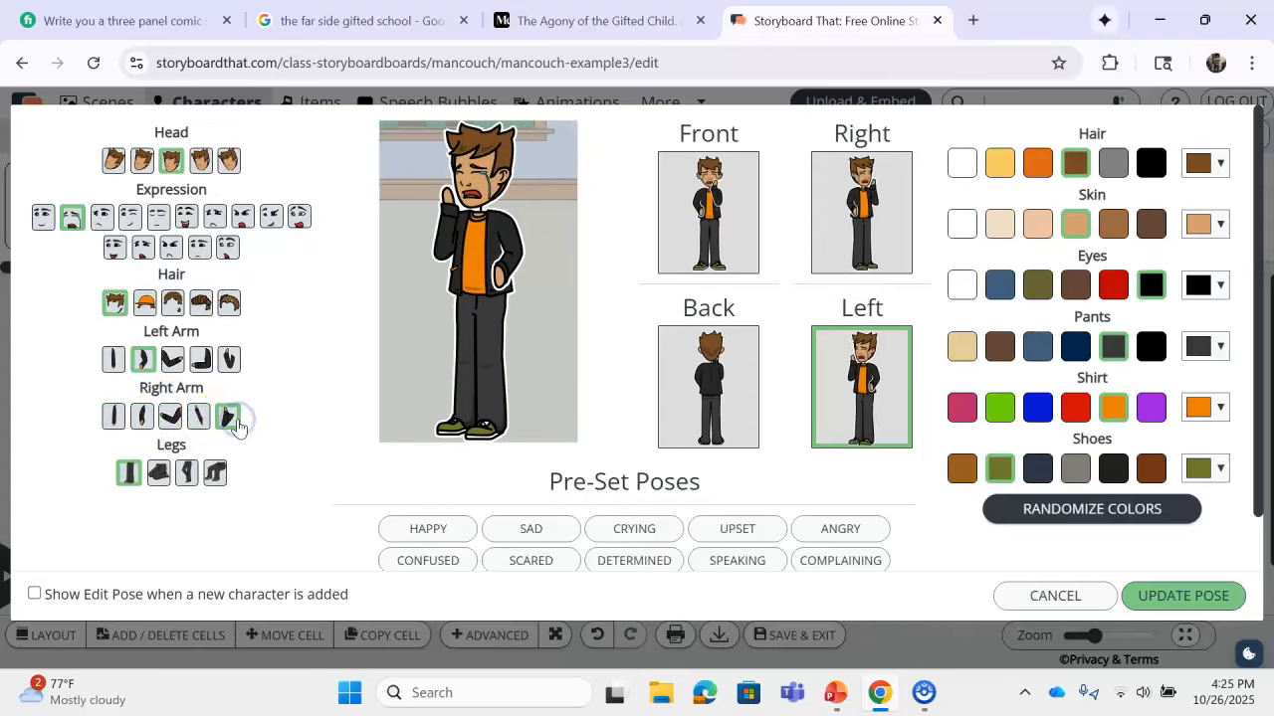
left_click(1199, 596)
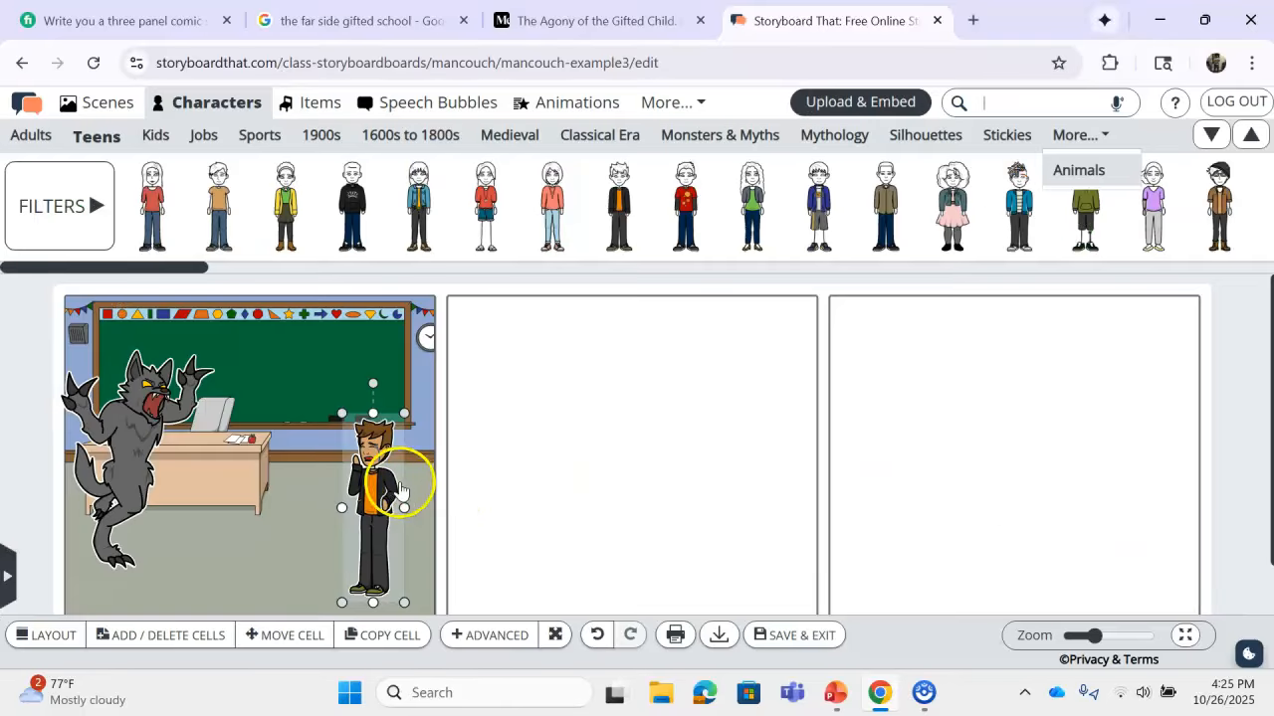
Step: Drop a square speech bubble into panel one reading 'Dude, you need deodorant!'
left_click(614, 454)
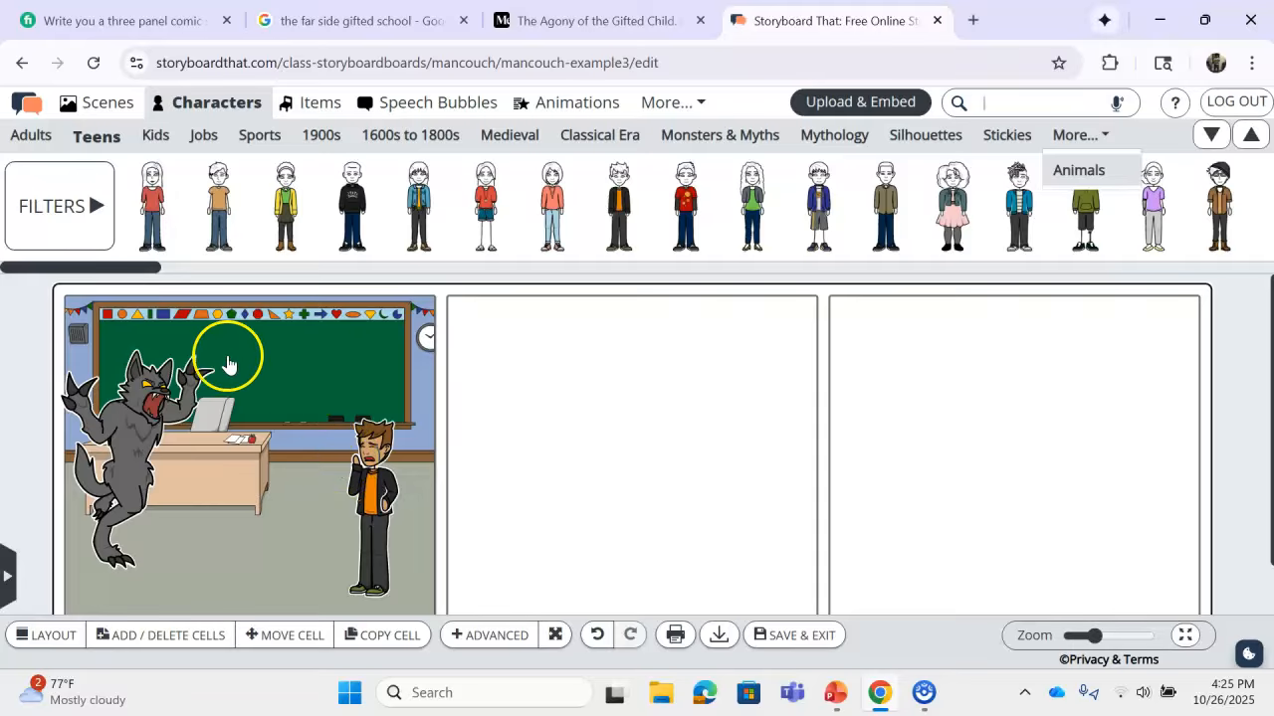
left_click(455, 106)
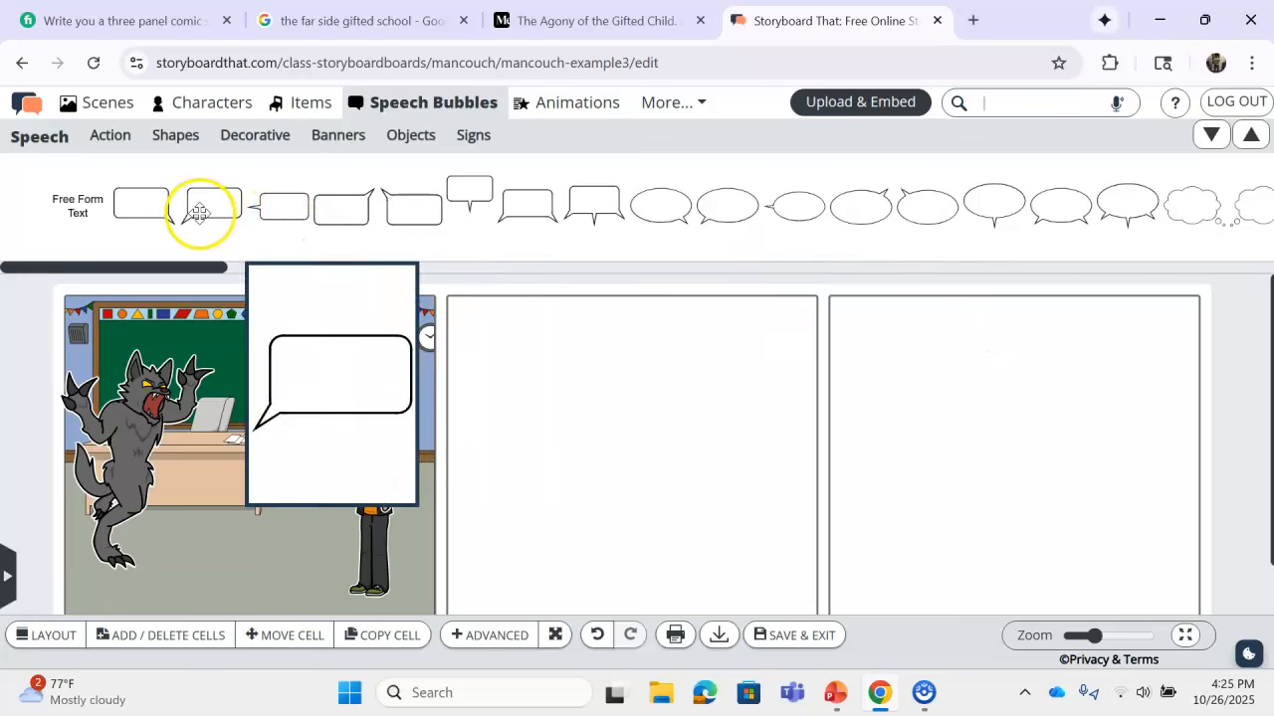
left_click_drag(162, 208, 307, 391)
left_click(316, 378)
left_click(315, 377)
type("Dude, you need deodorant!")
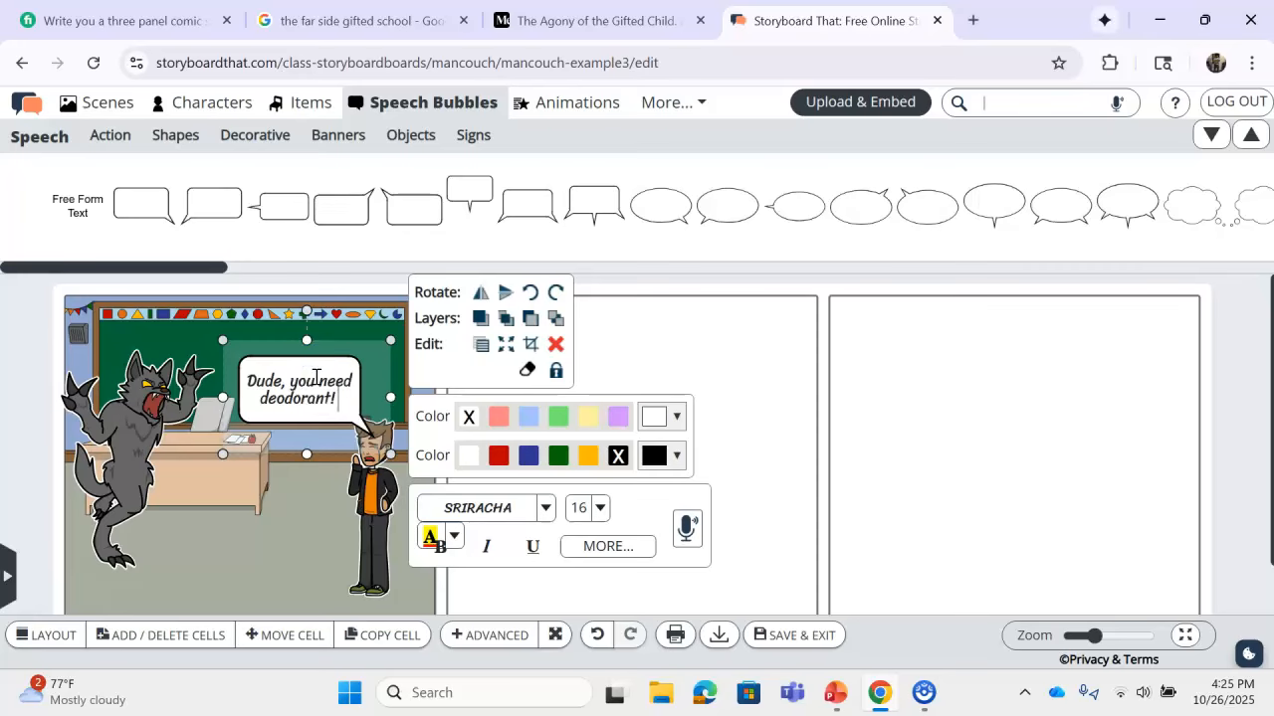
left_click(716, 341)
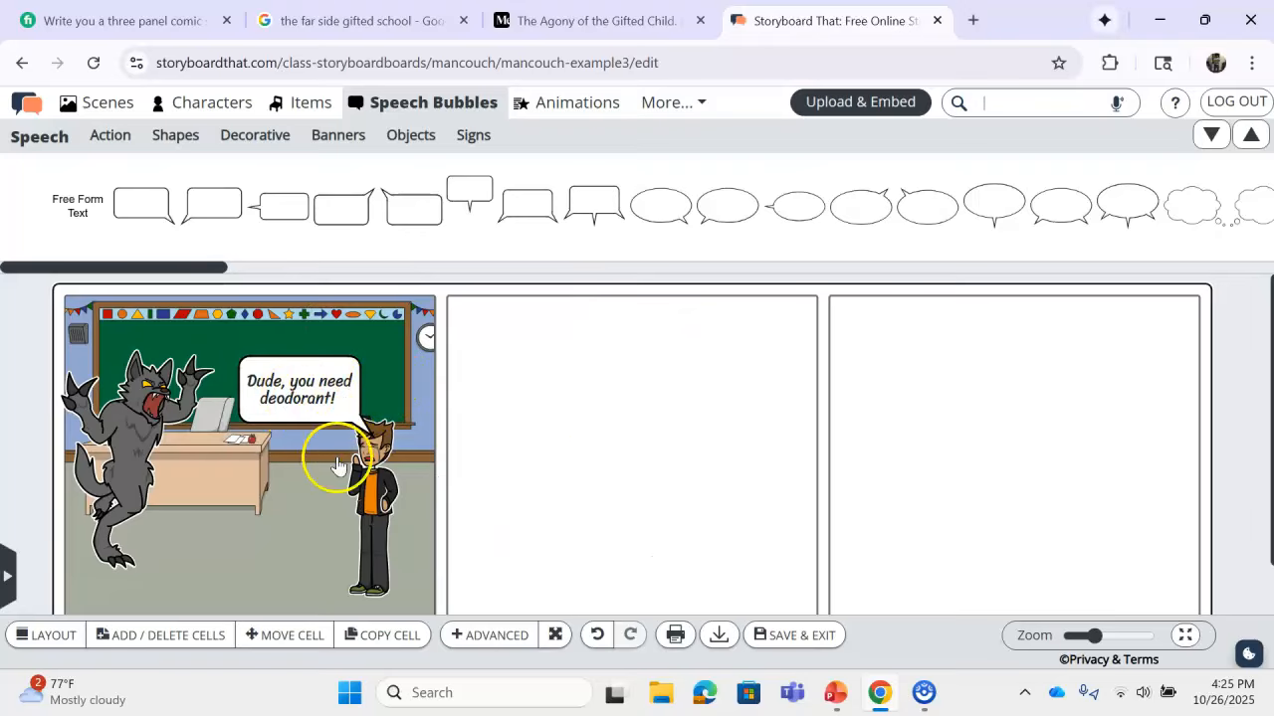
left_click(370, 477)
Step: Stretch the crying teen taller and move the speech bubble up-left toward the werewolf
left_click_drag(370, 415, 370, 374)
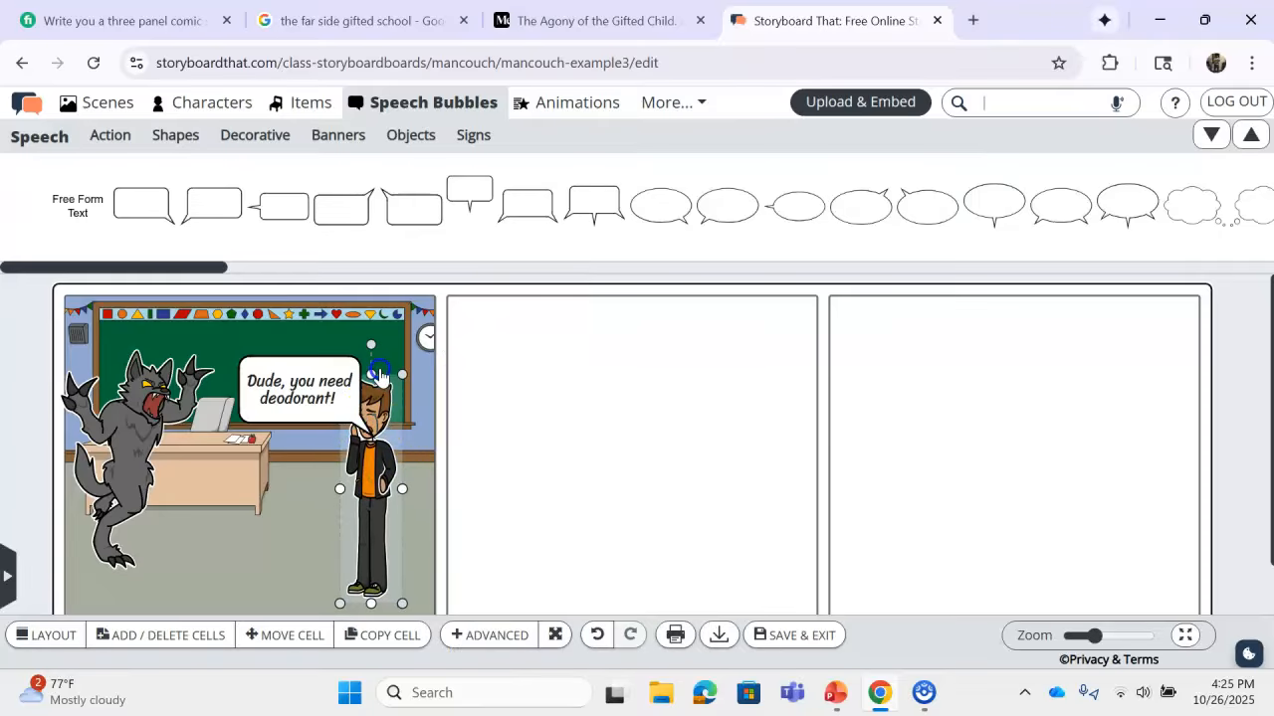
left_click(405, 490)
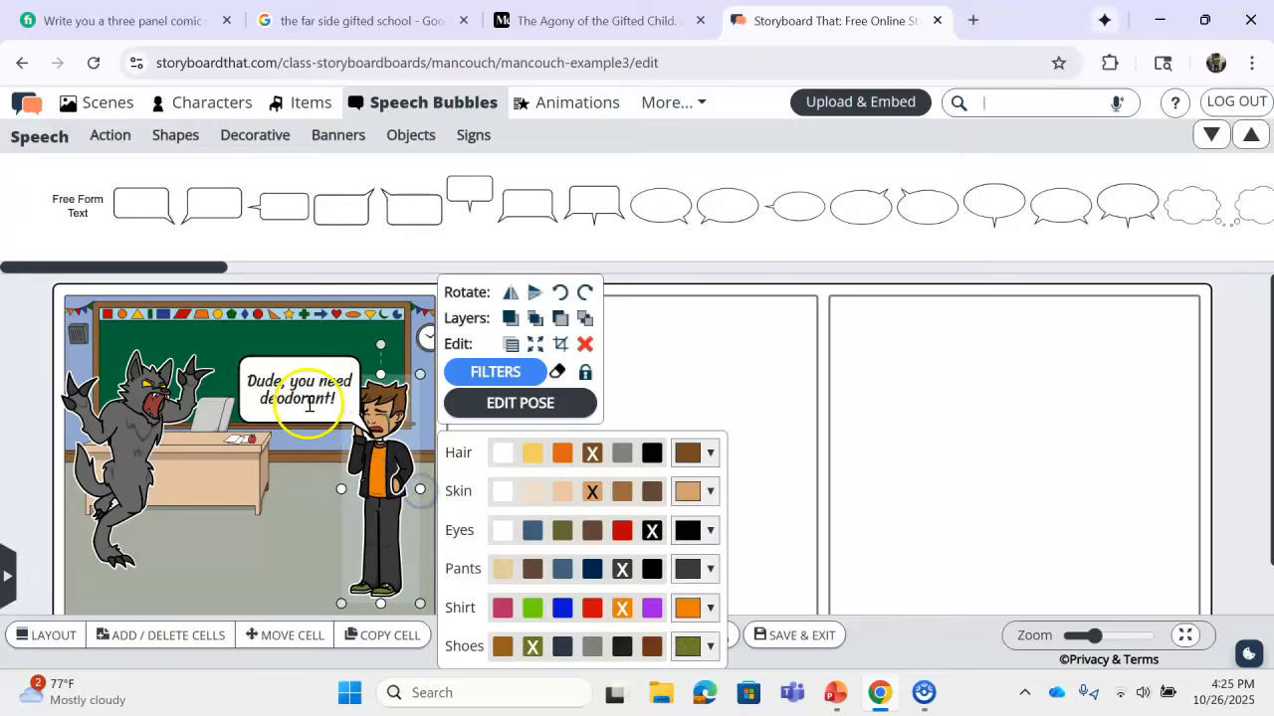
left_click(308, 403)
left_click(304, 356)
left_click_drag(304, 357, 260, 321)
left_click(251, 519)
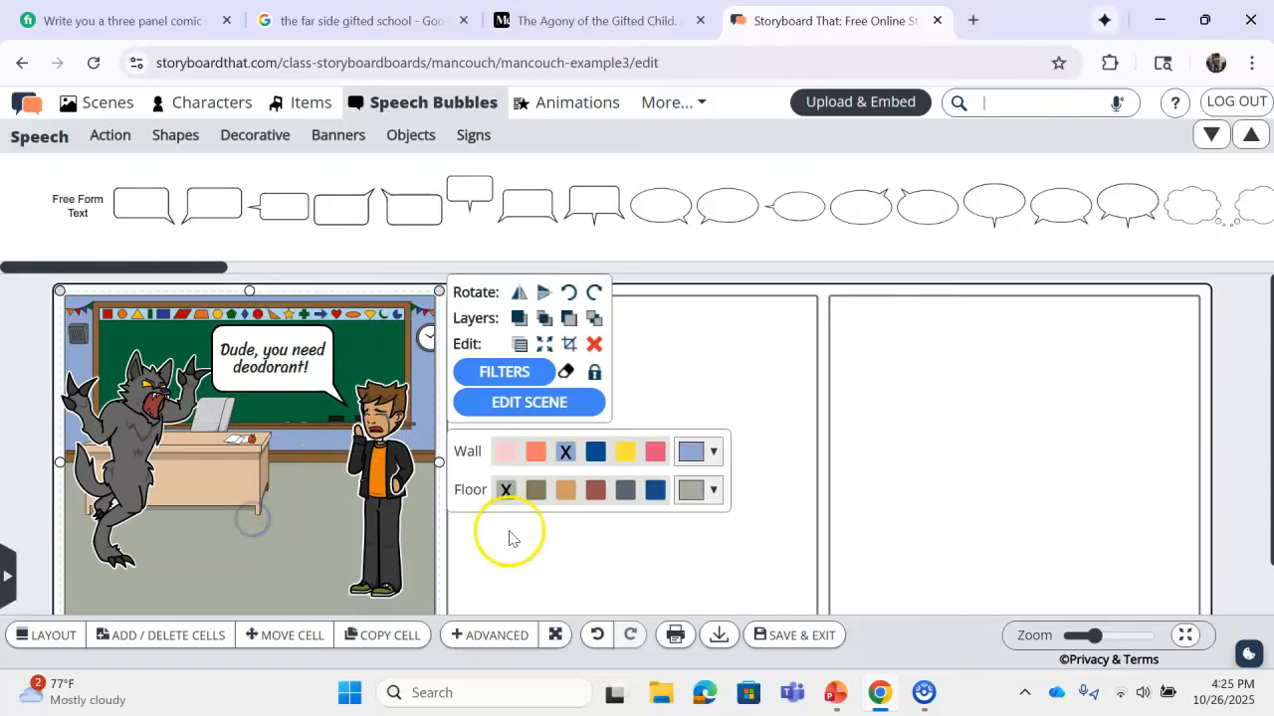
left_click(791, 529)
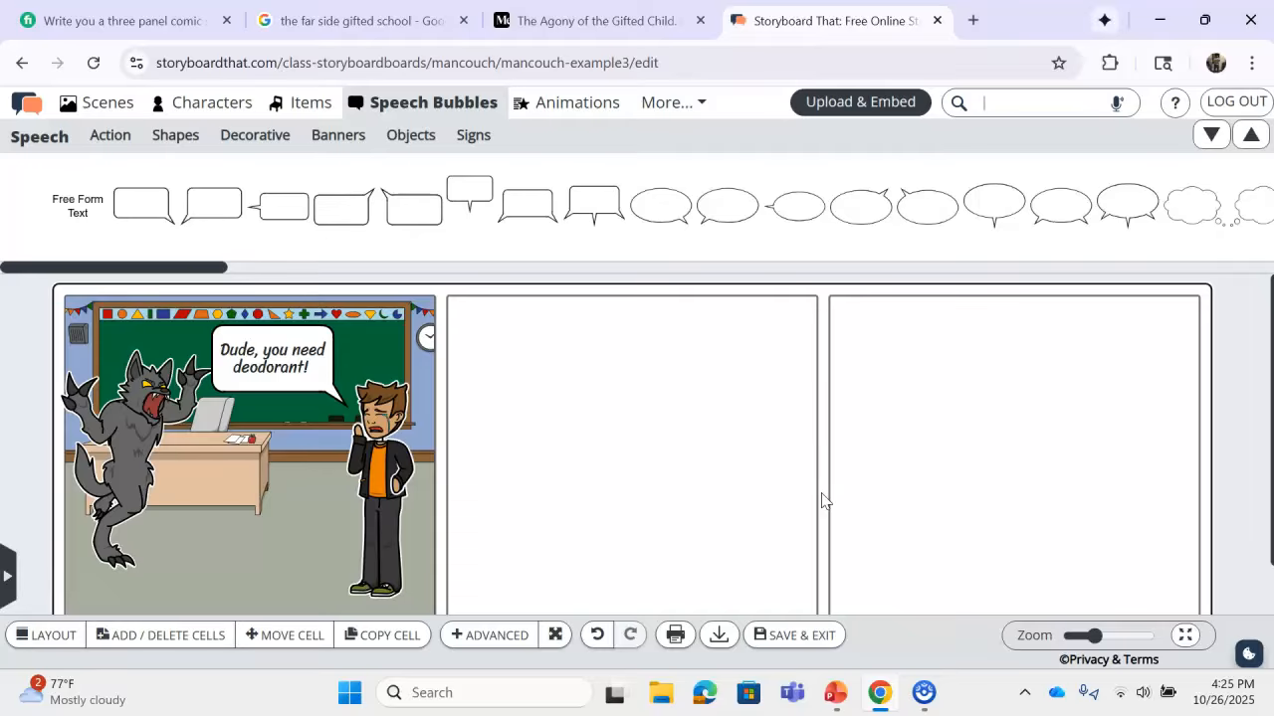
Step: Delete the teen and undo the deletion, then bring up slide 1 in PowerPoint
left_click(393, 493)
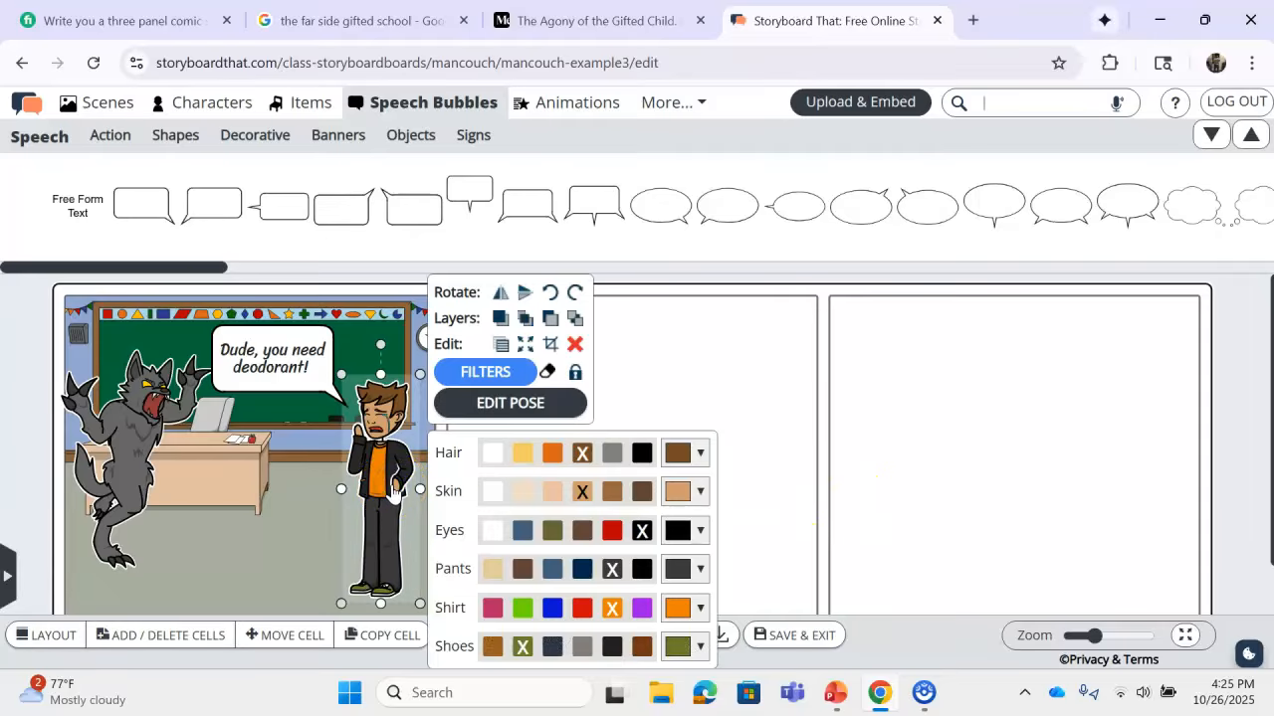
key("Delete")
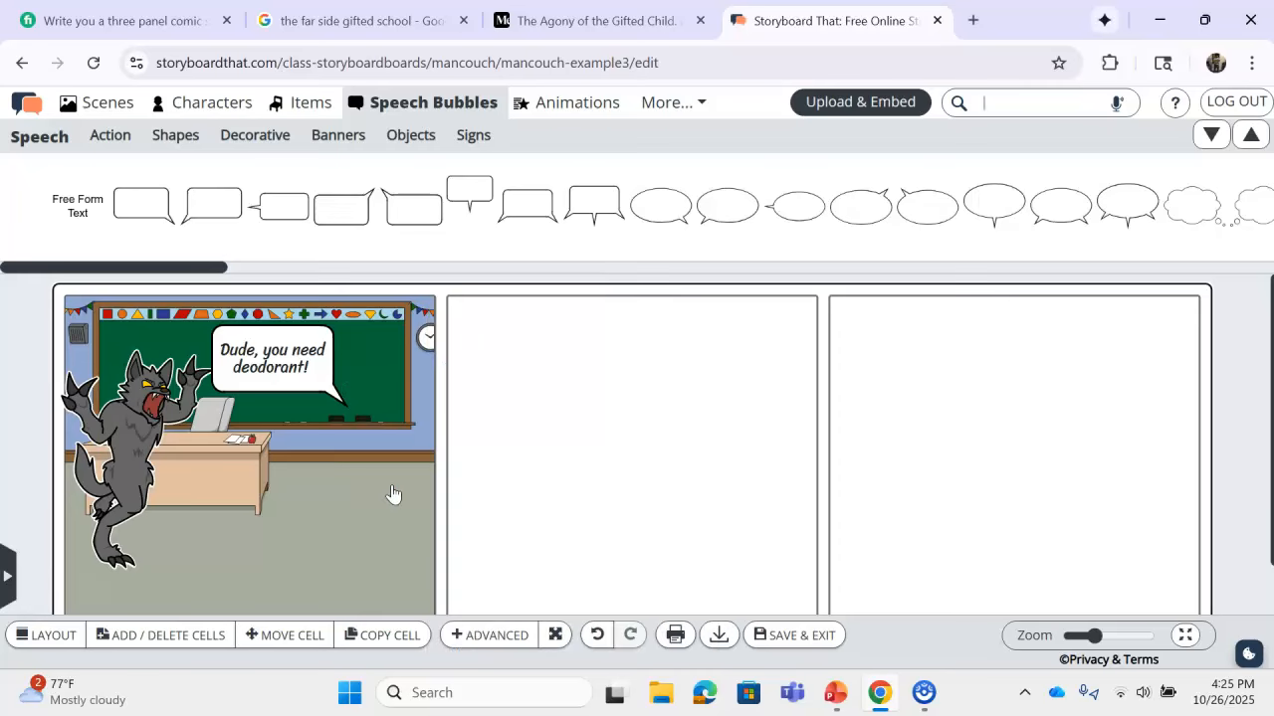
key("ctrl+z")
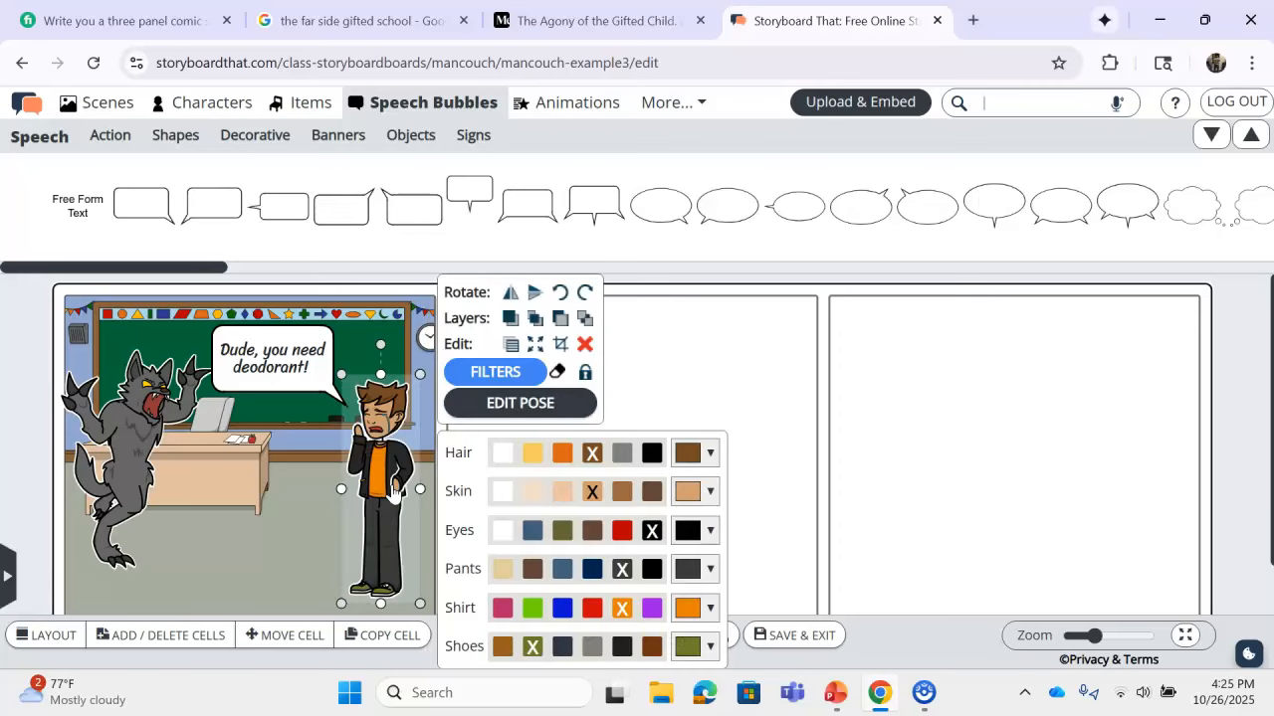
left_click(746, 398)
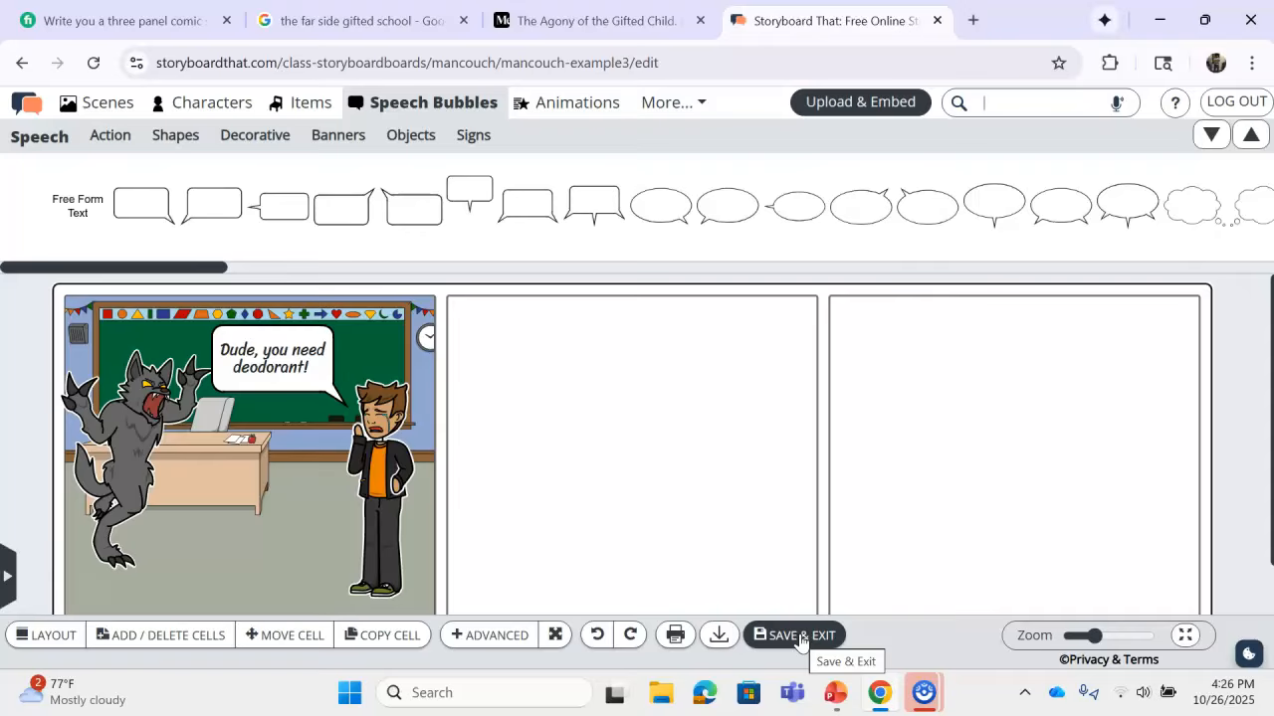
left_click(836, 693)
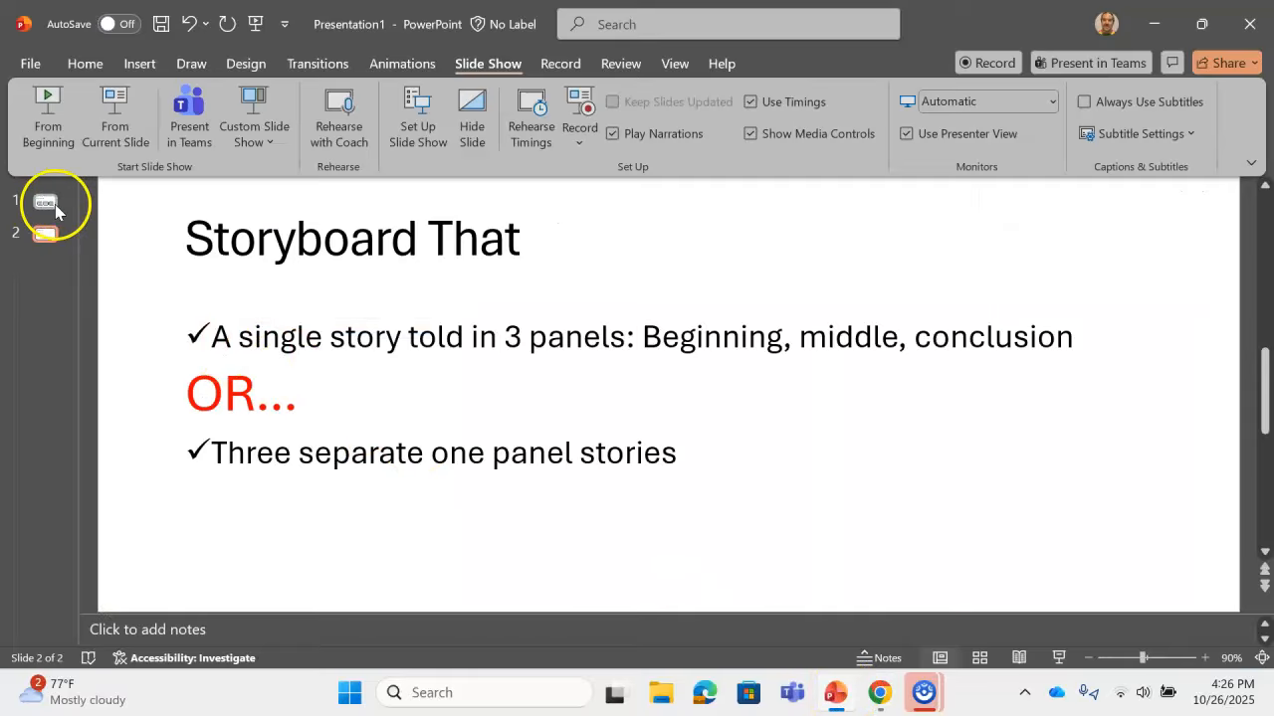
left_click(46, 202)
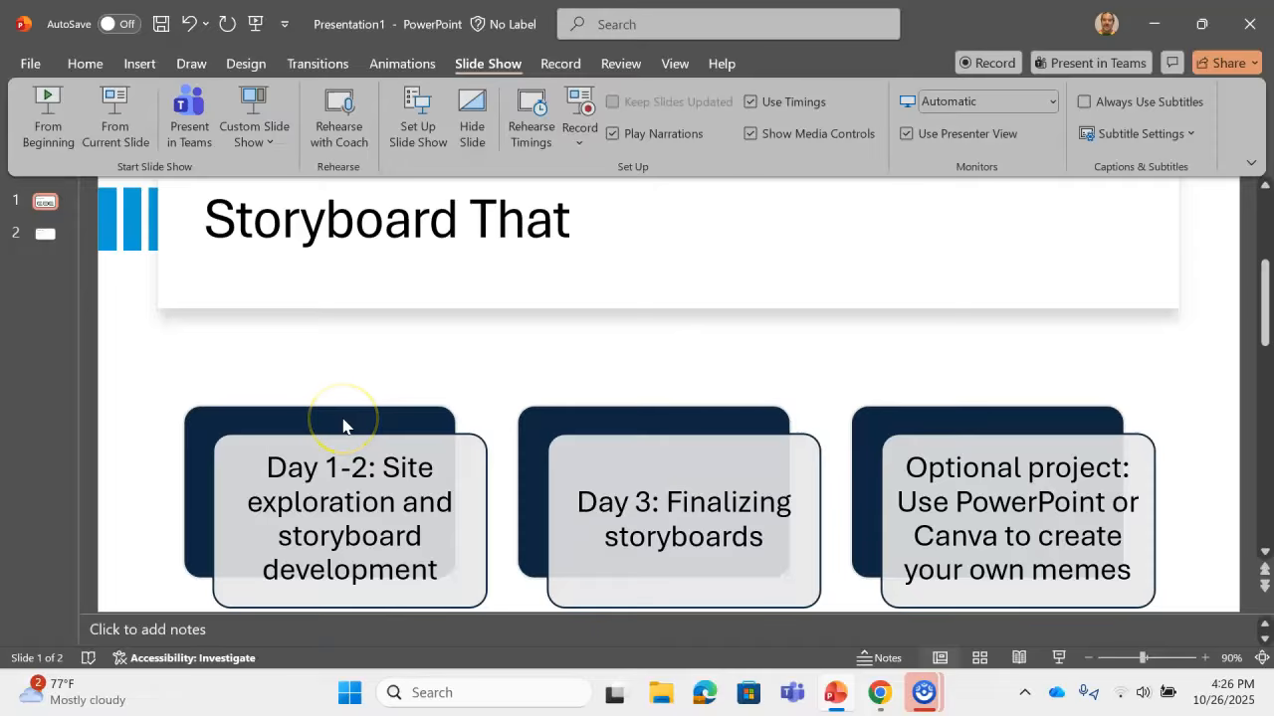